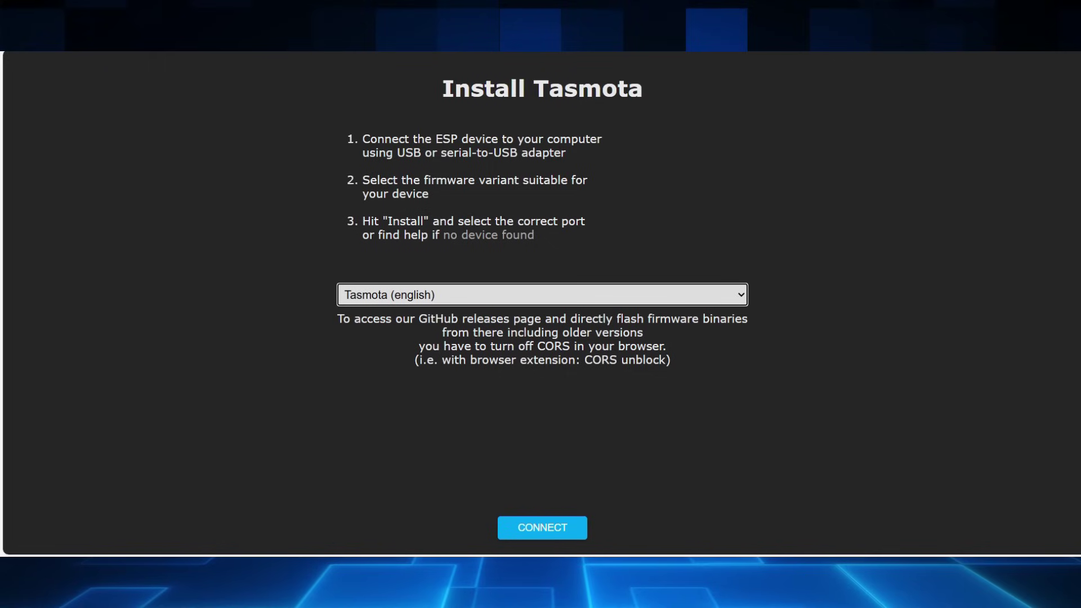
Step: Open the firmware dropdown and scroll through the variants to locate Tasmota Sensors
click(569, 294)
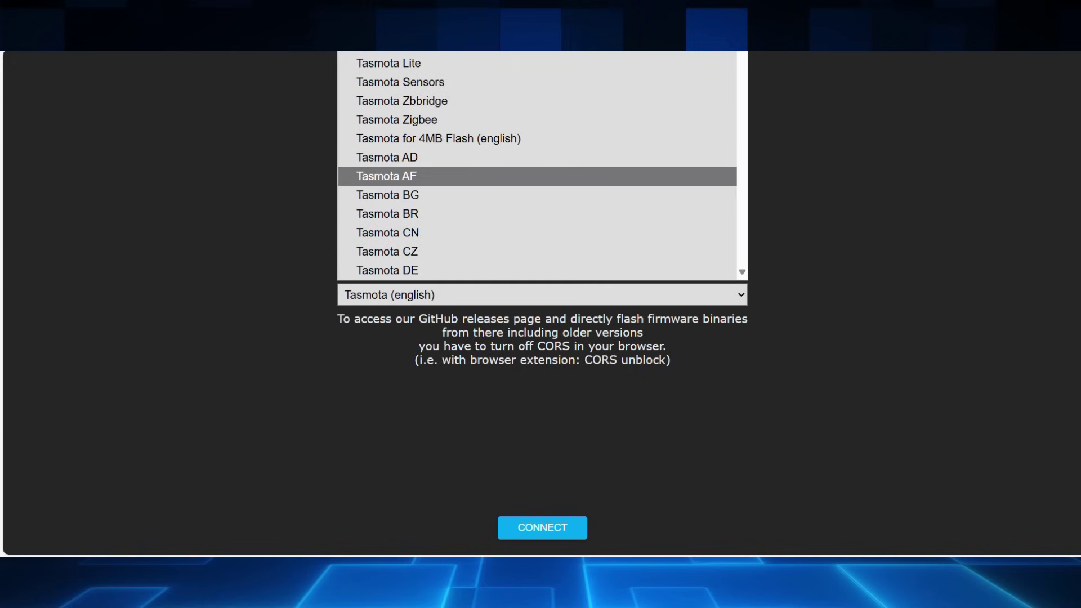
scroll(537, 169, up, 1)
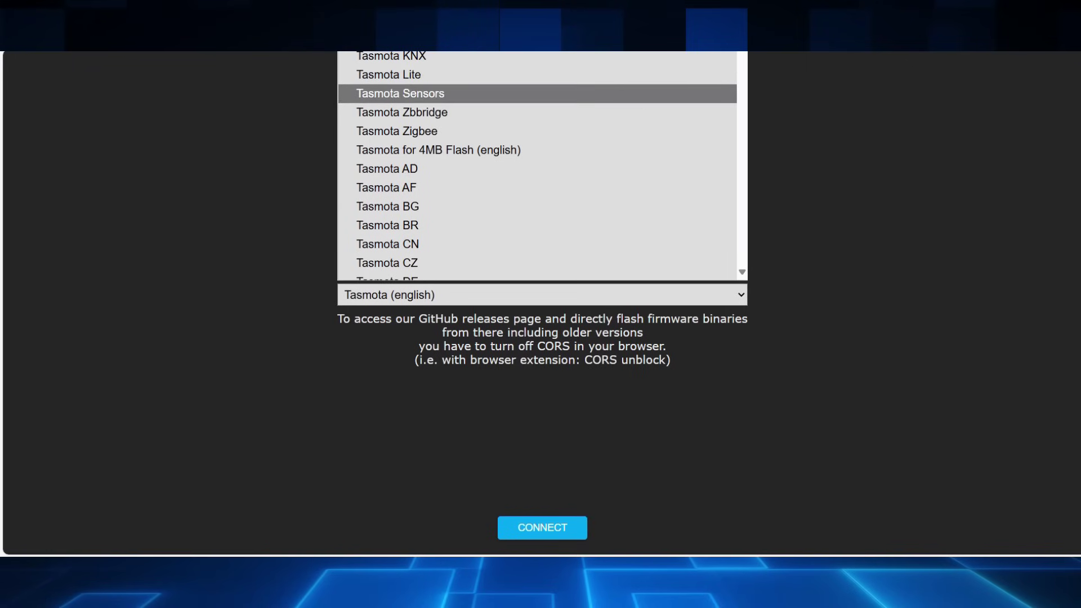
scroll(540, 112, down, 9)
scroll(504, 113, down, 1)
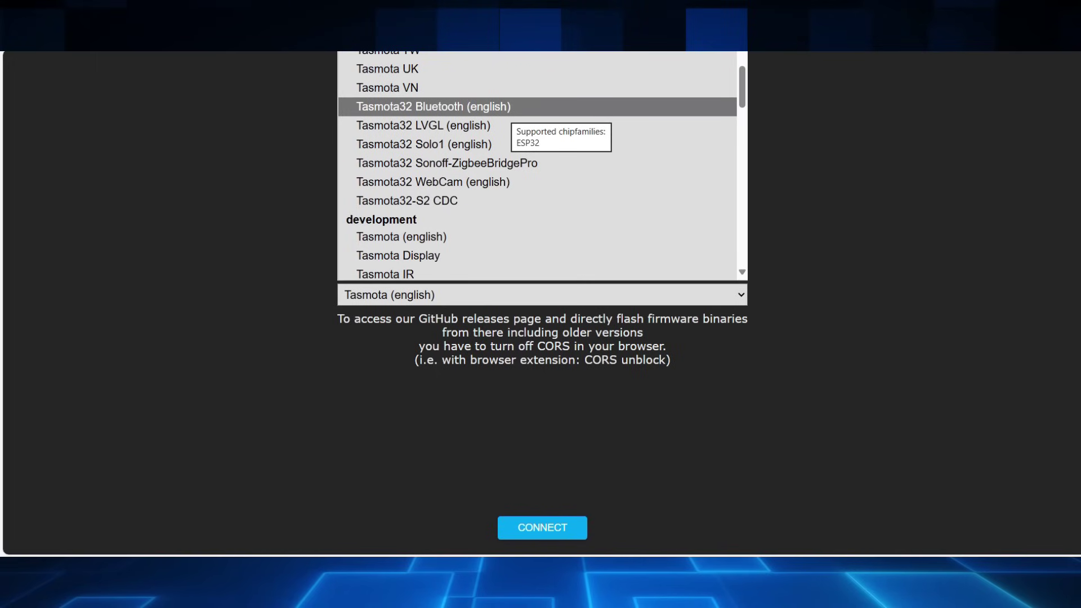
scroll(529, 140, down, 3)
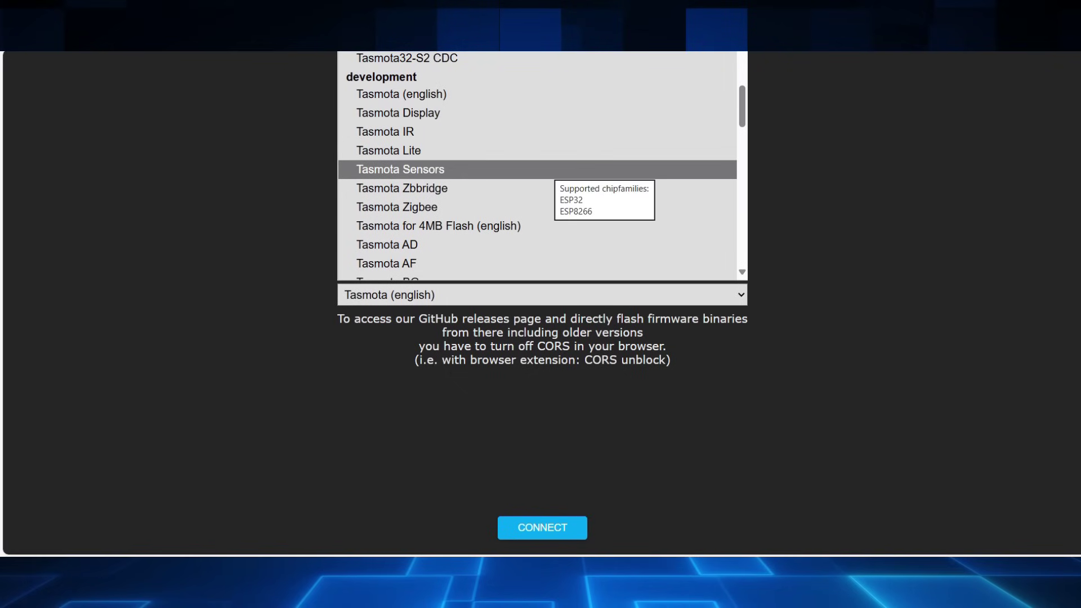
scroll(538, 166, down, 9)
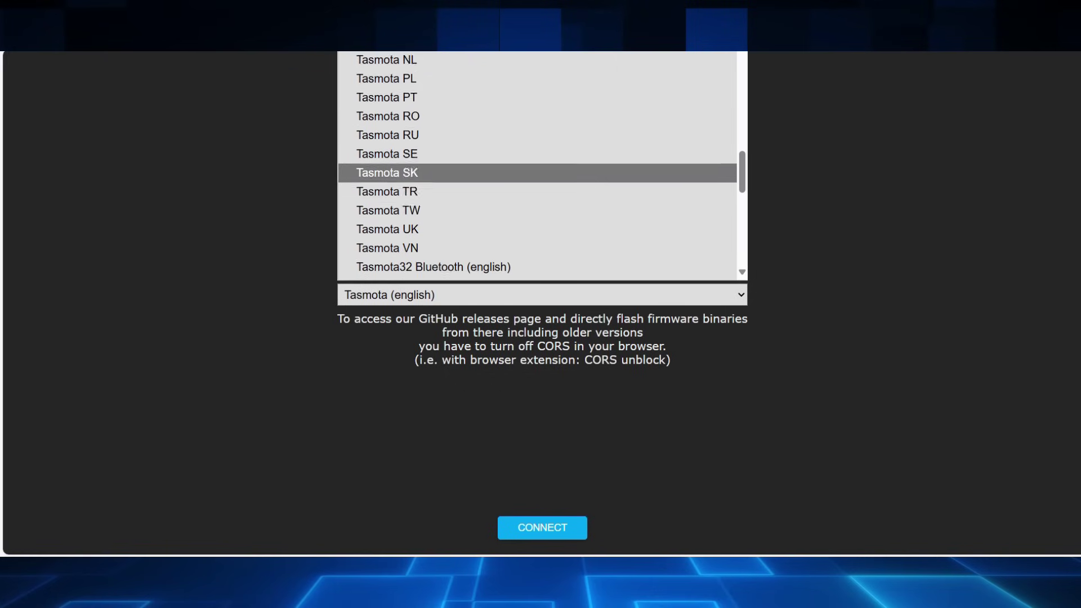
scroll(537, 163, down, 4)
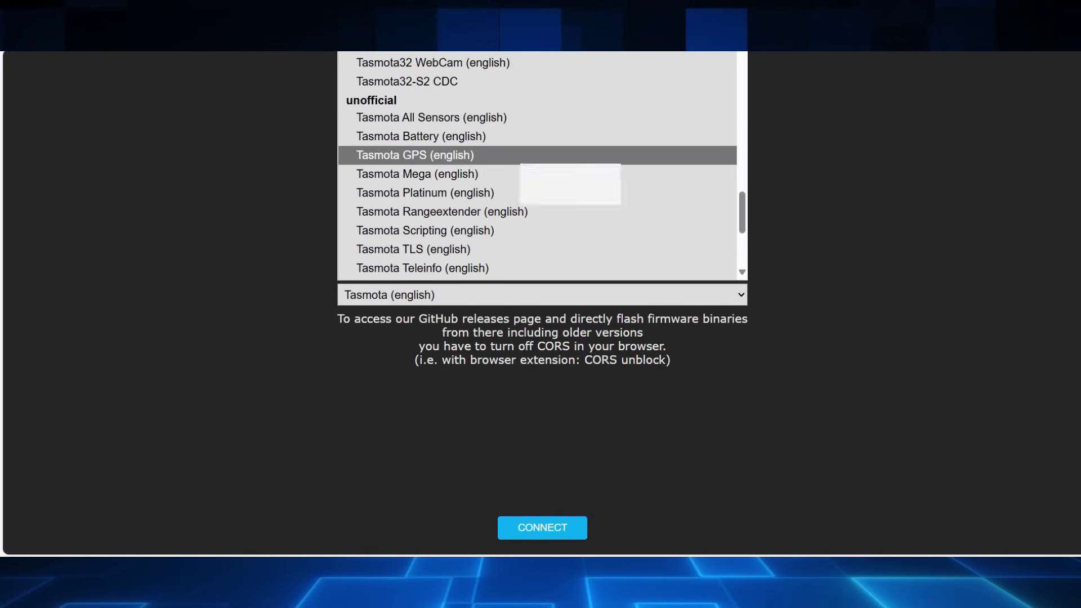
scroll(523, 175, down, 1)
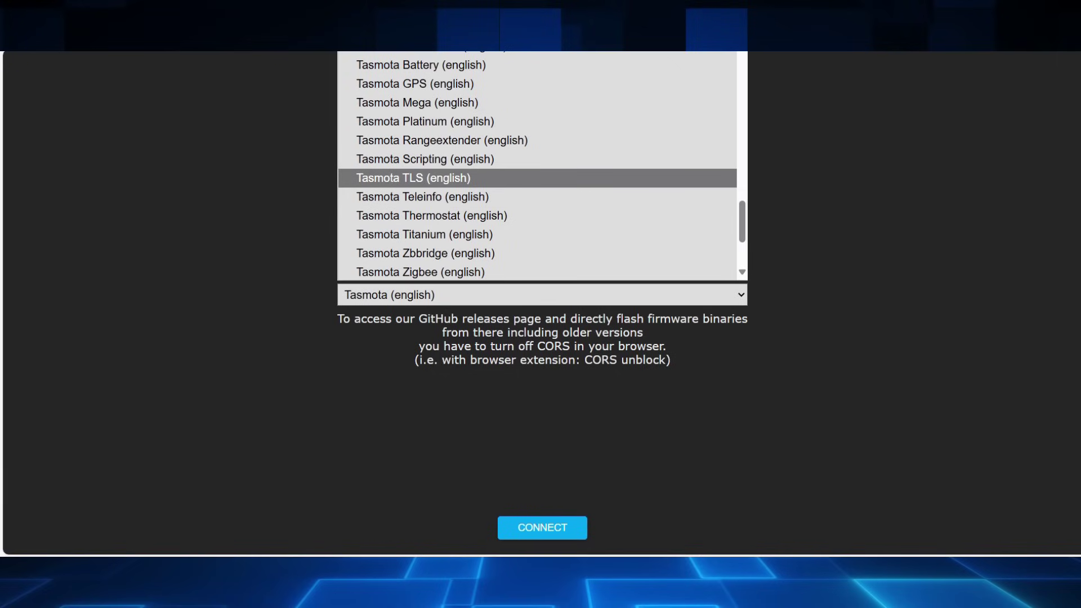
scroll(537, 178, up, 1)
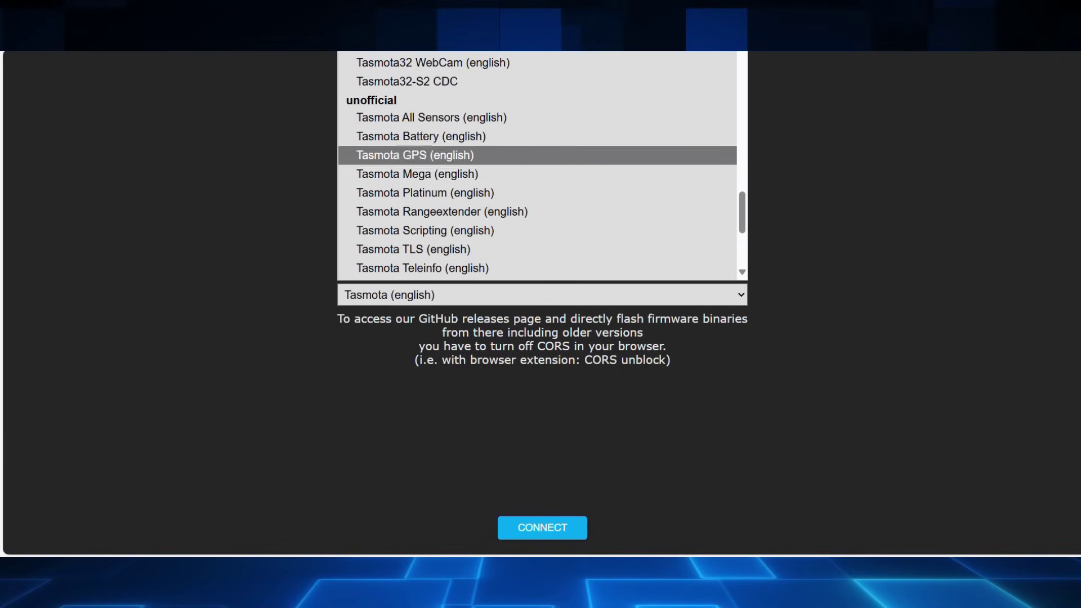
scroll(538, 163, down, 3)
scroll(538, 175, up, 2)
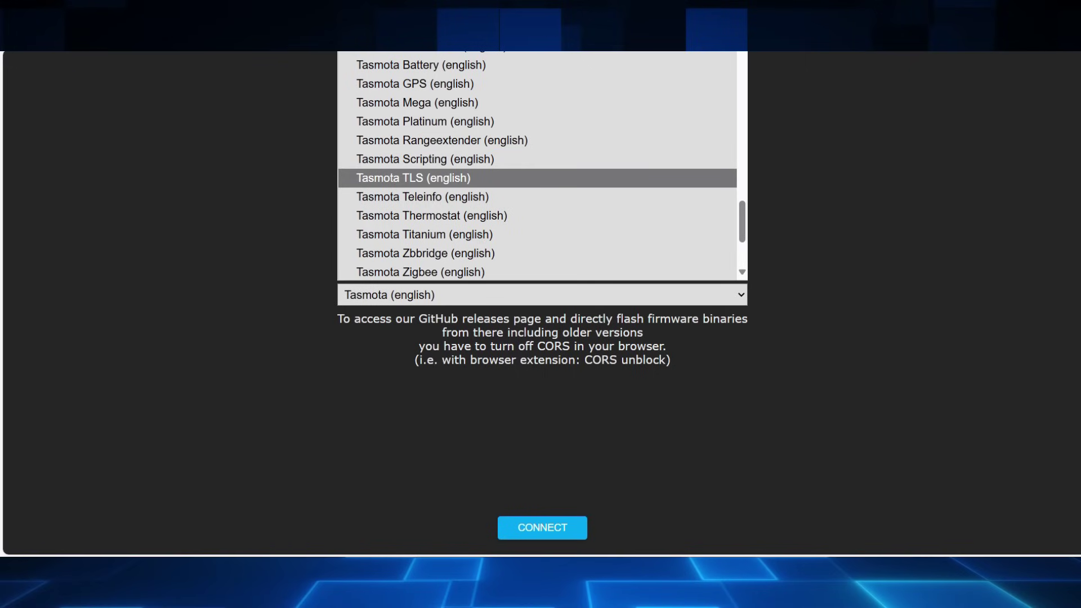
scroll(538, 178, up, 1)
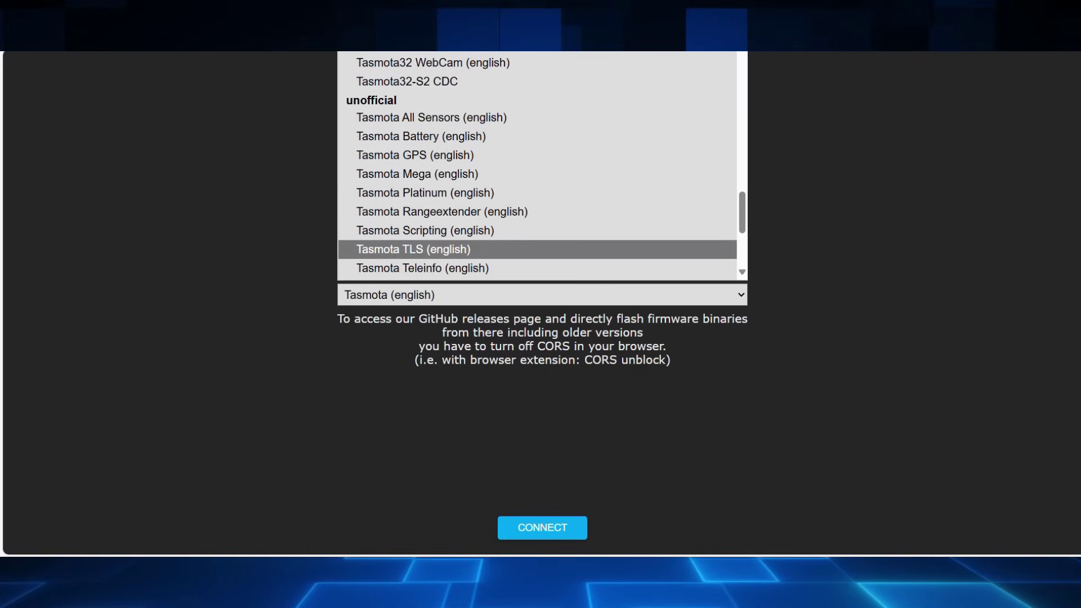
scroll(538, 168, up, 15)
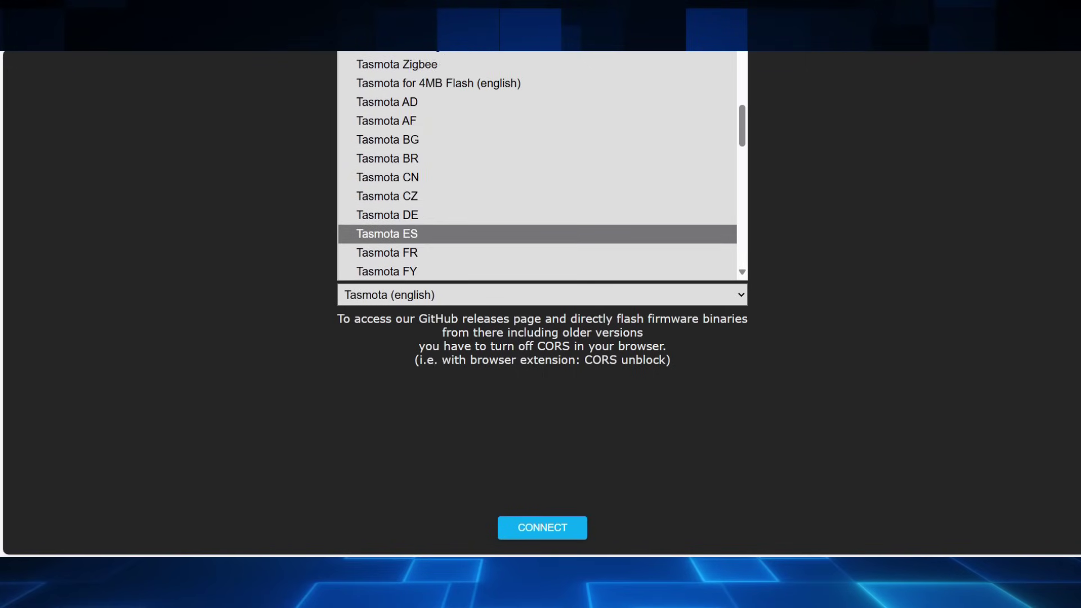
scroll(537, 169, down, 10)
scroll(537, 168, up, 12)
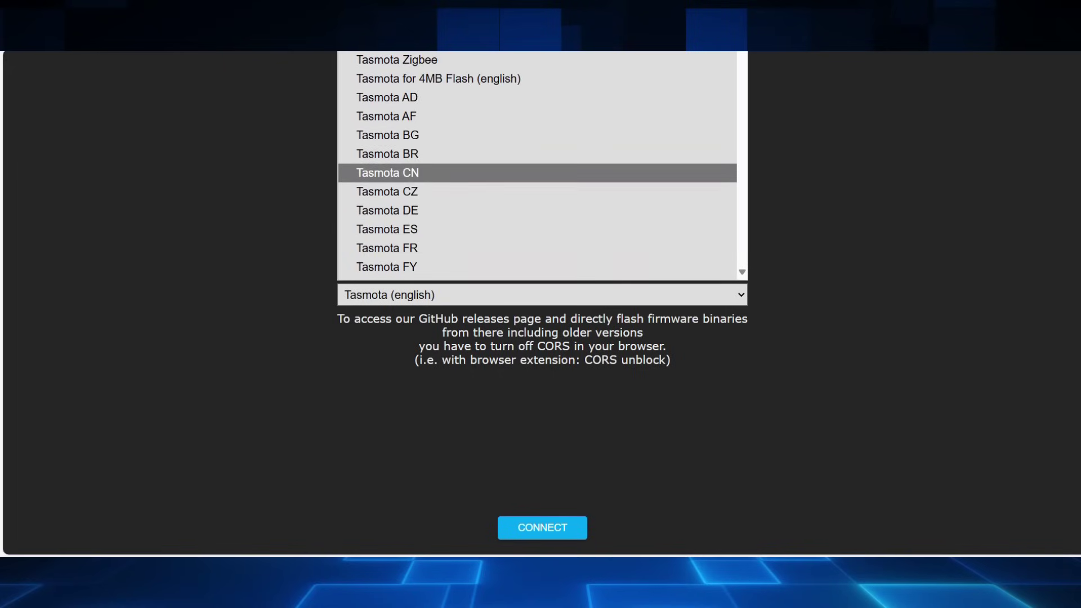
scroll(537, 169, up, 1)
Step: Choose Tasmota Sensors and connect to the ESP device on USB Serial (COM7)
click(538, 92)
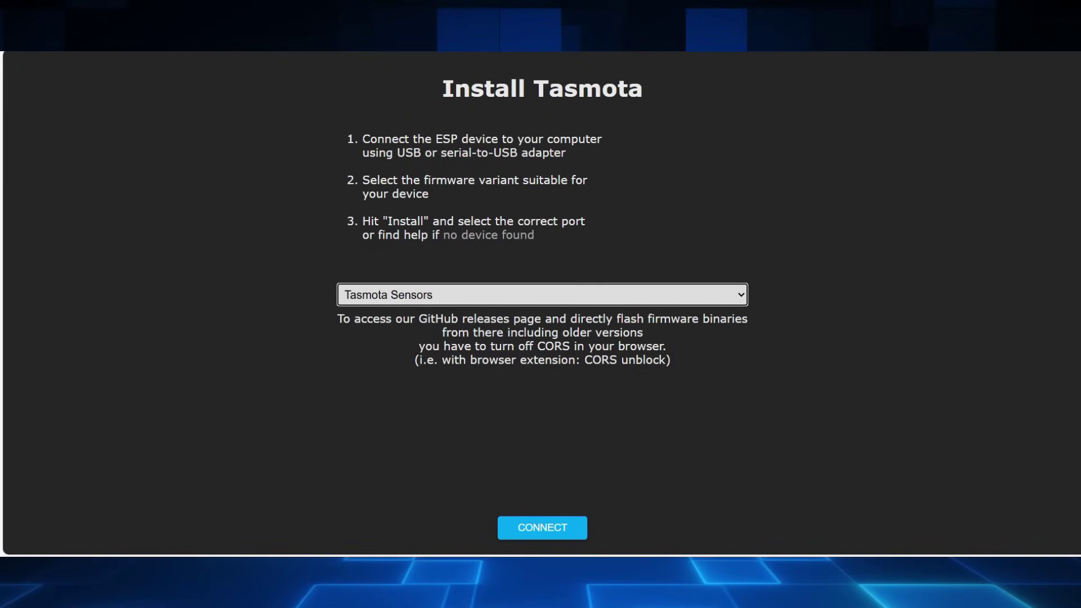
click(543, 528)
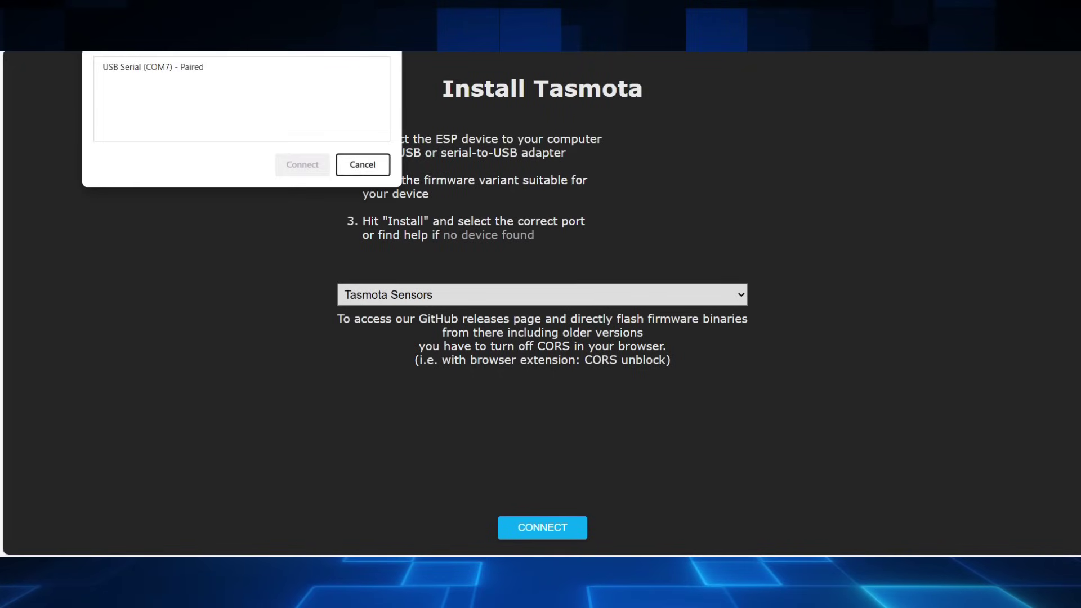
click(242, 67)
click(302, 164)
click(543, 527)
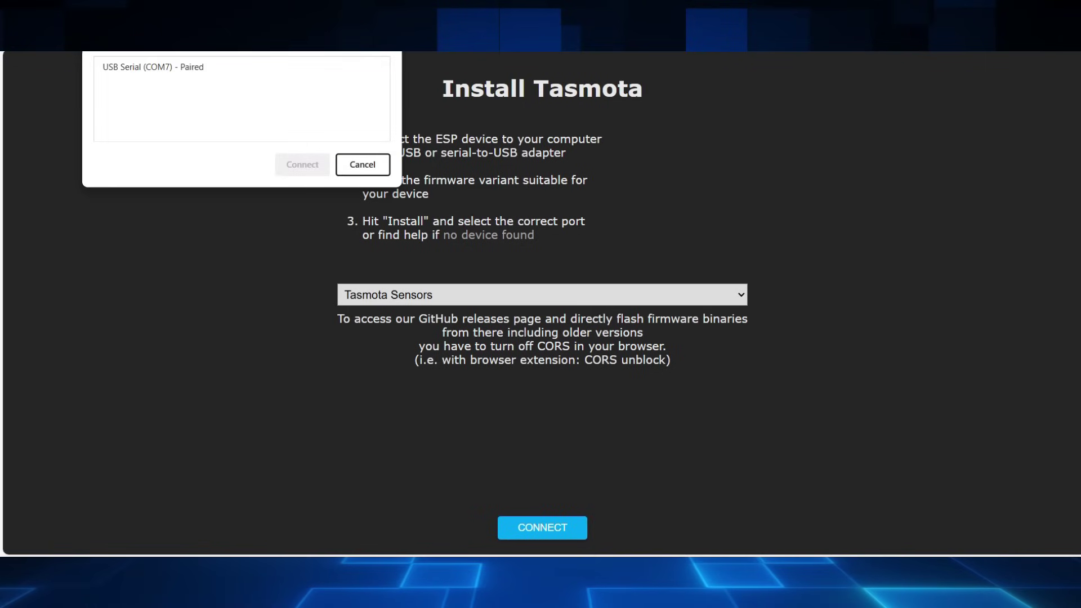
click(242, 67)
click(303, 164)
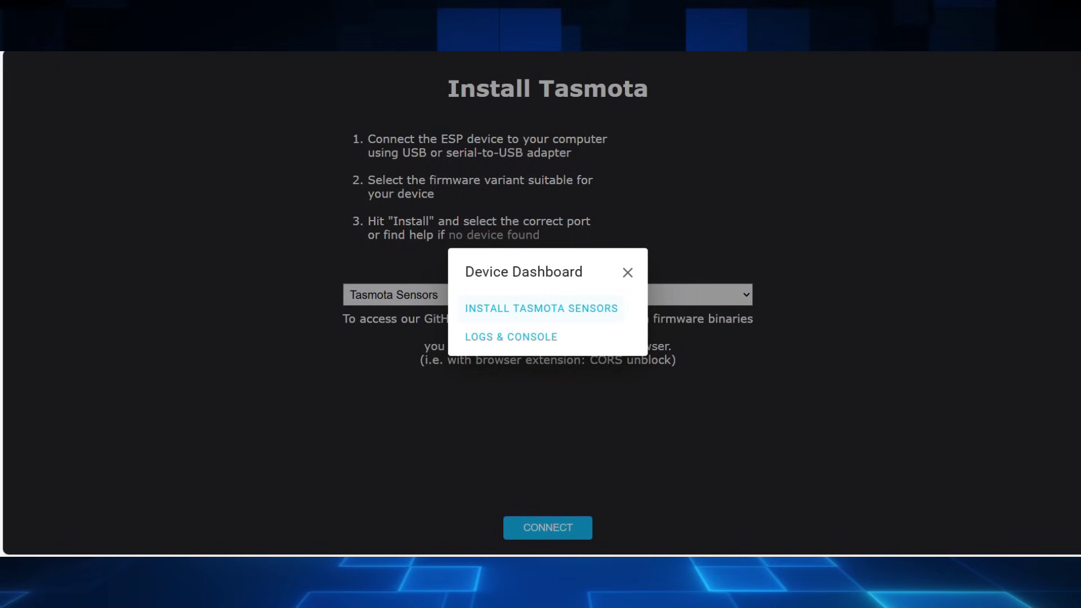
Step: Install Tasmota Sensors on the device with Erase device ticked
click(541, 308)
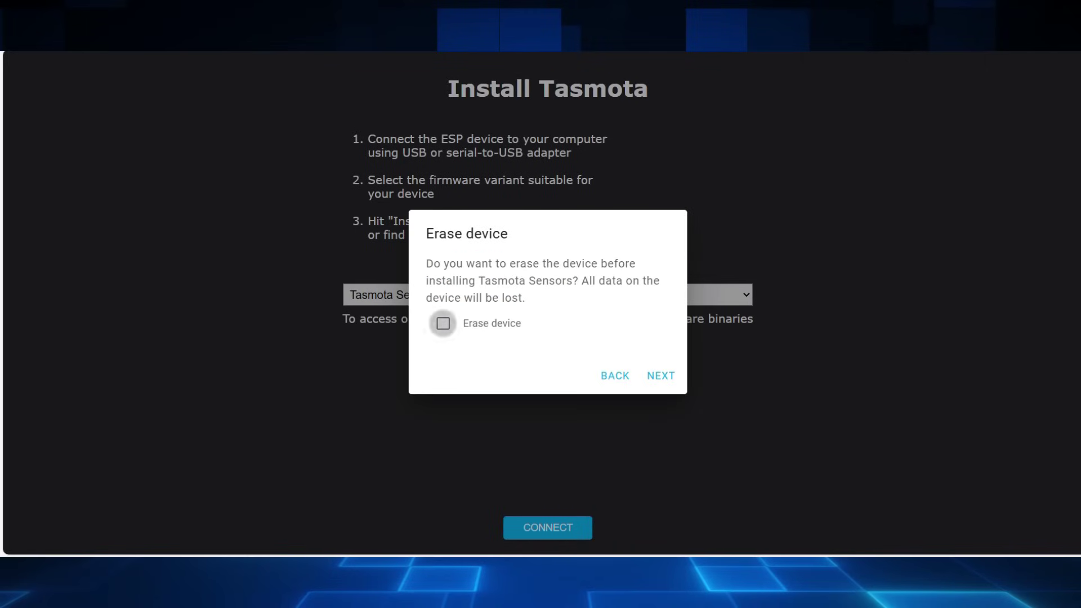
click(443, 323)
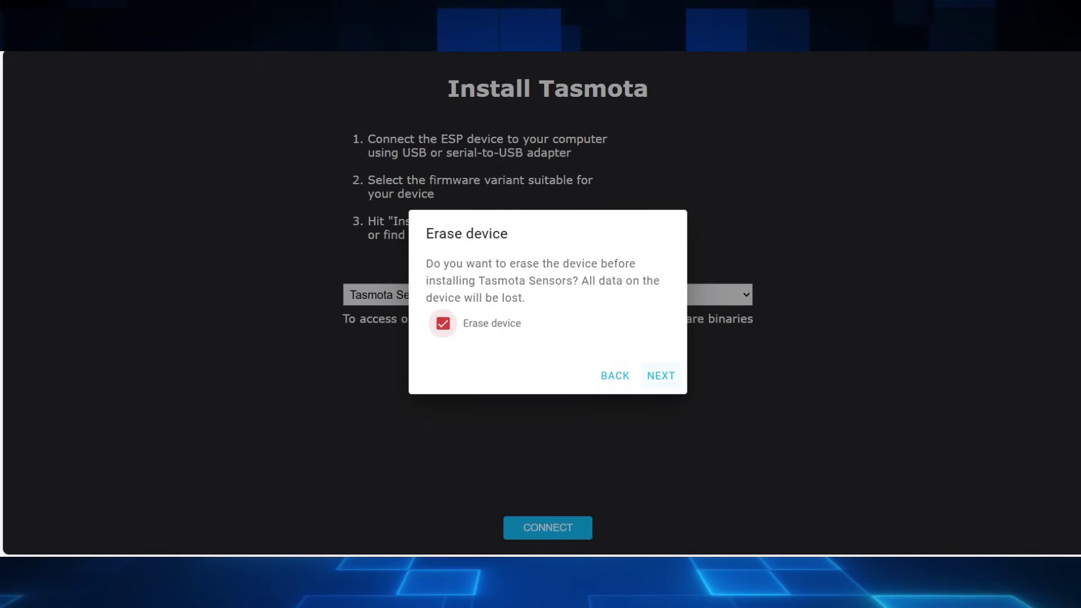
click(660, 376)
click(642, 357)
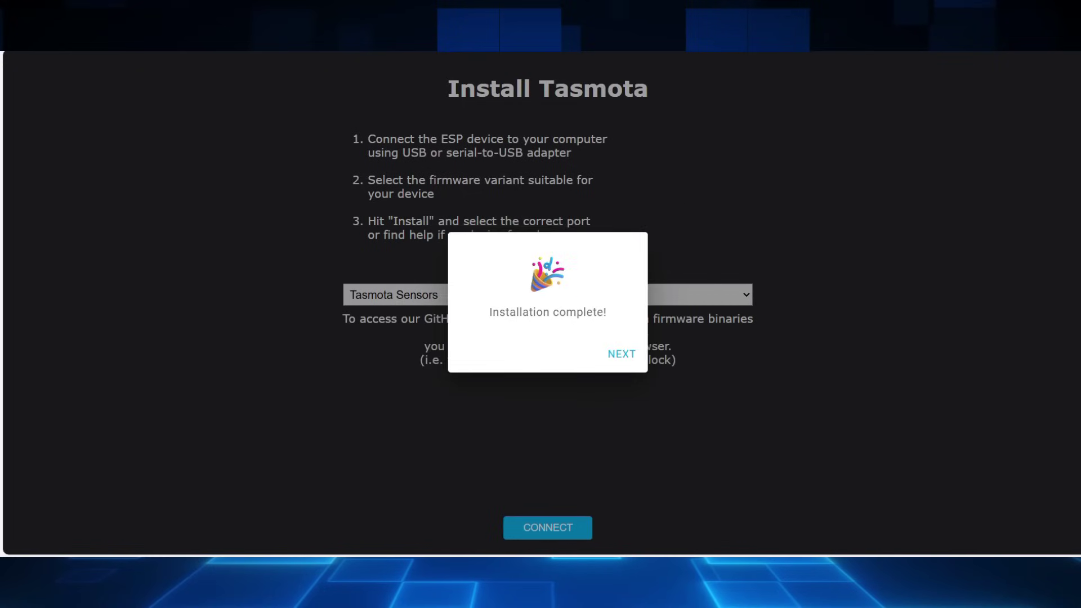
Step: Join the device to the selected Wi-Fi network by entering its password
click(621, 354)
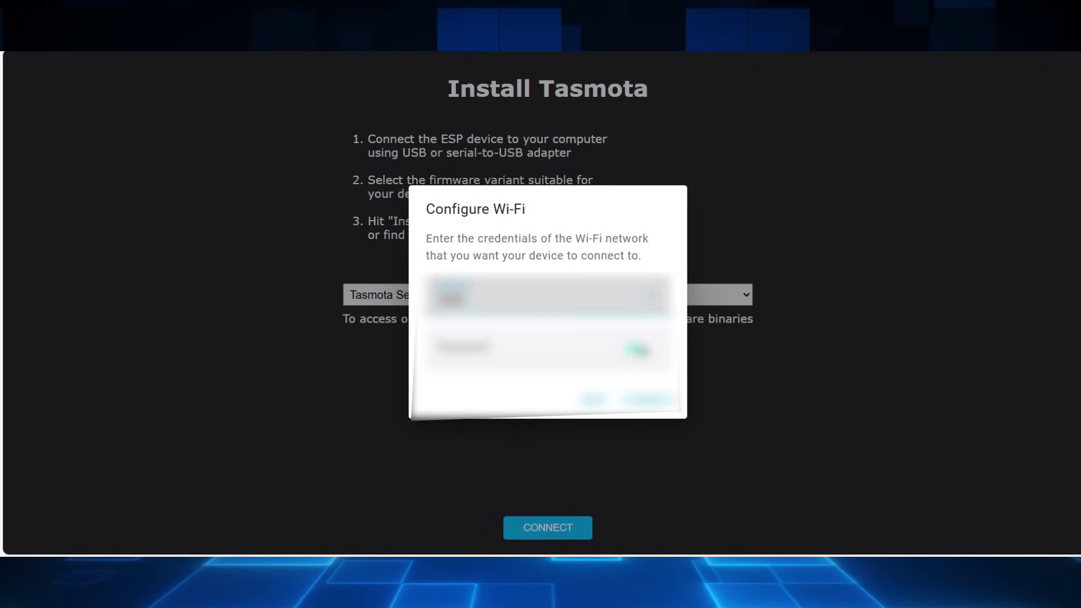
click(540, 294)
click(453, 372)
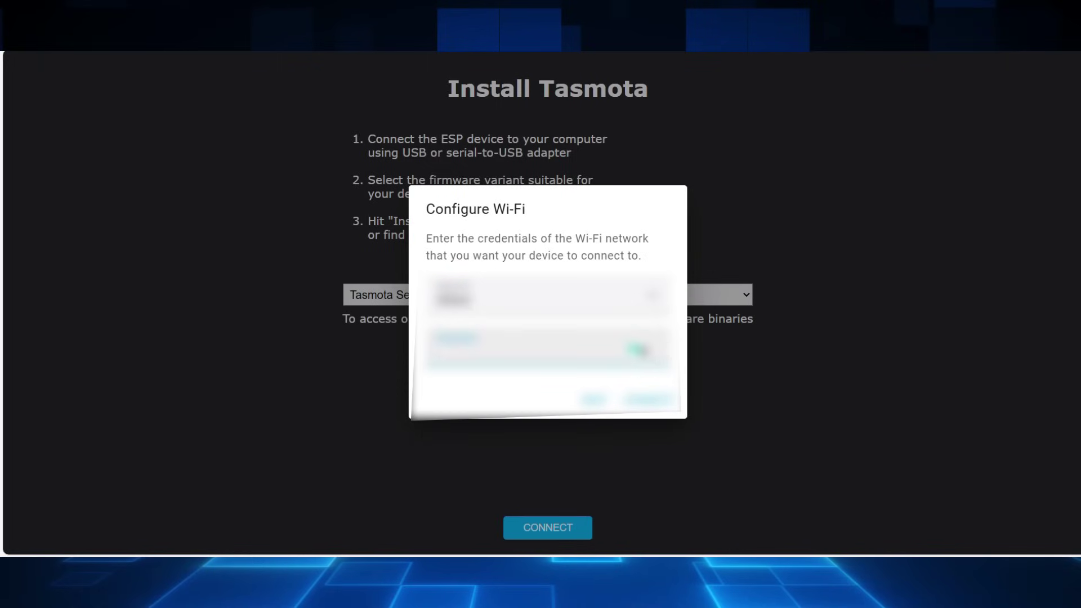
text(1234567)
key(Return)
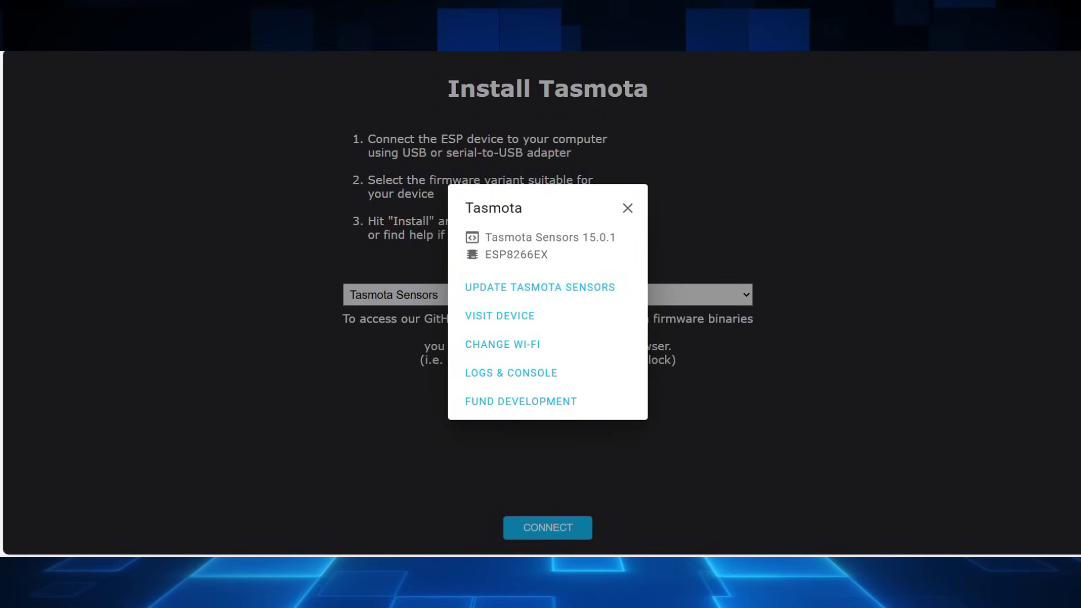
Step: Back out of the Tasmota Sensors update and visit the device's own web page
key(Return)
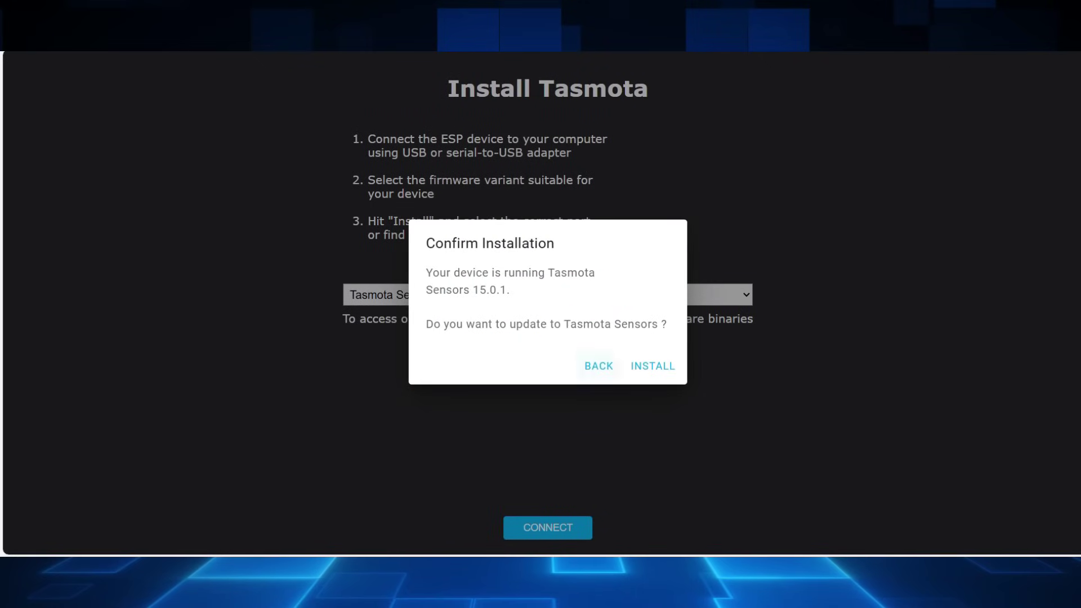
key(Return)
key(Down)
key(Return)
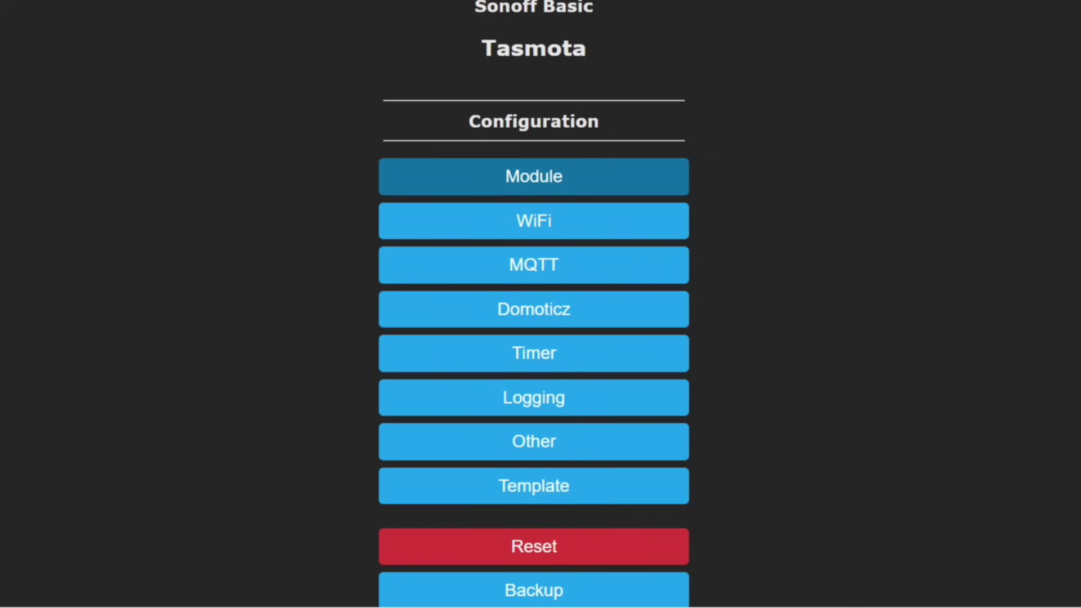
Step: Change the module type to Generic (0) and save, letting the device restart
click(534, 177)
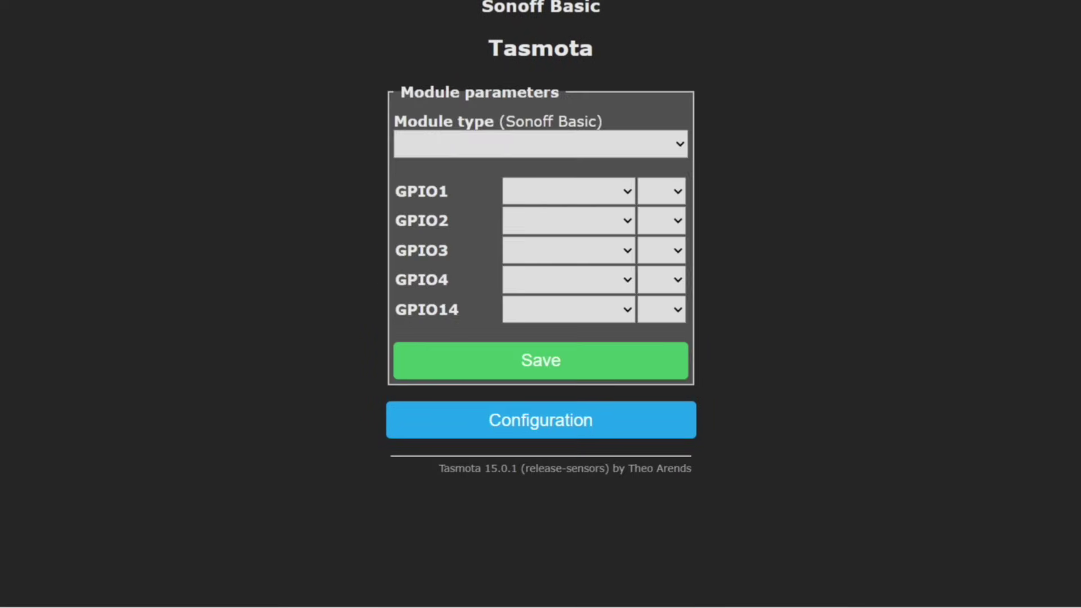
click(541, 144)
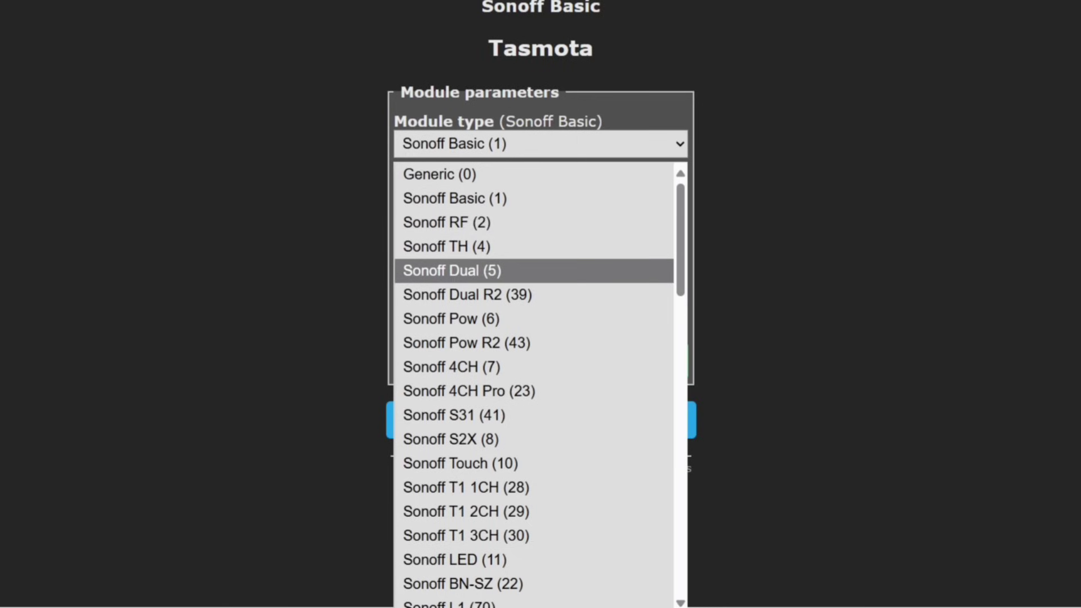
scroll(534, 383, down, 5)
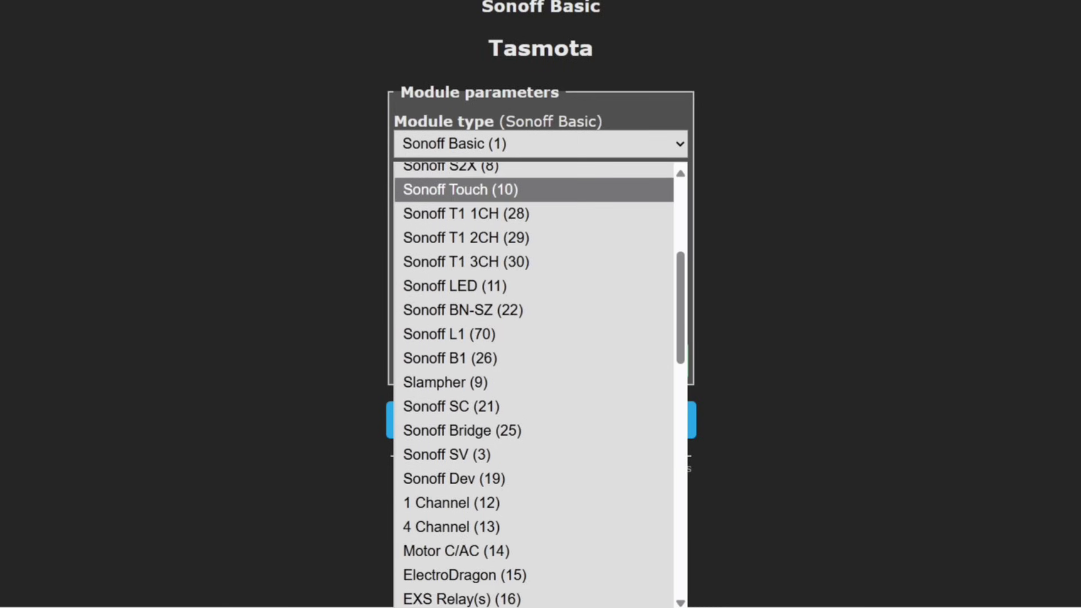
scroll(533, 383, down, 2)
scroll(534, 383, up, 5)
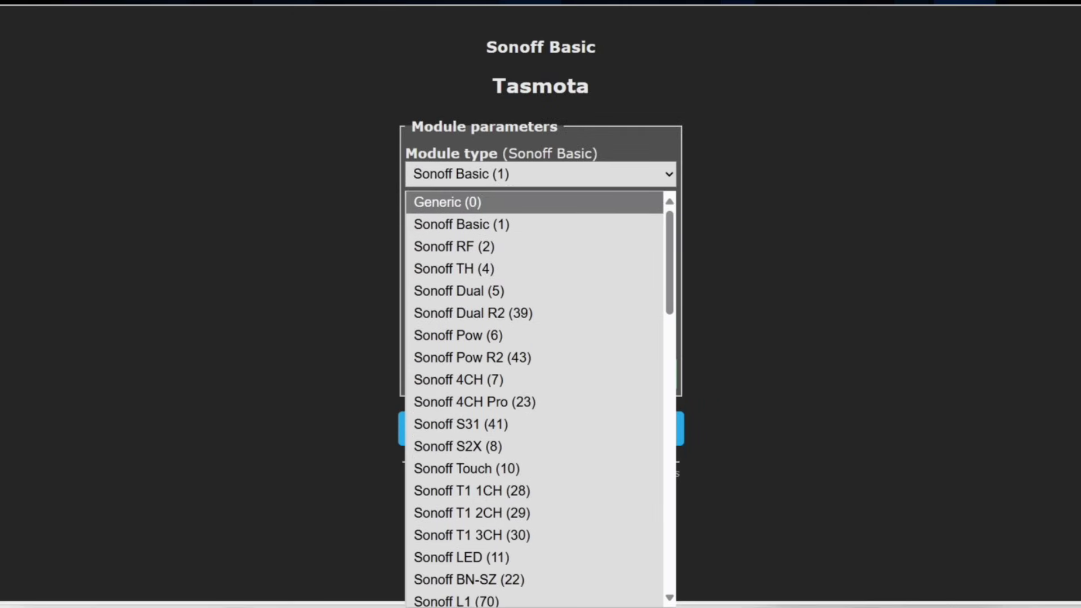
key(Return)
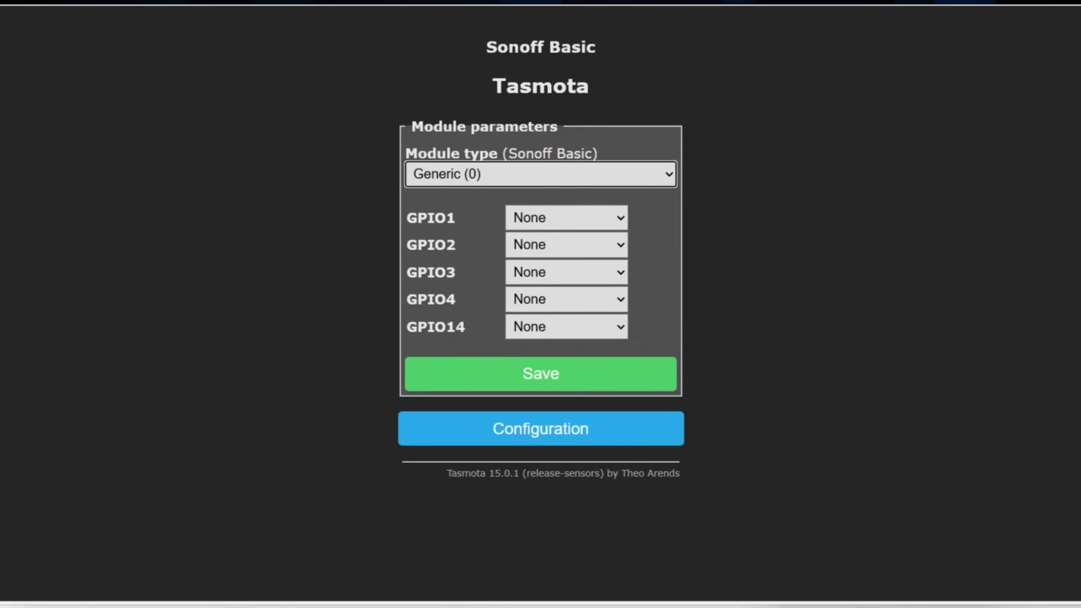
key(Return)
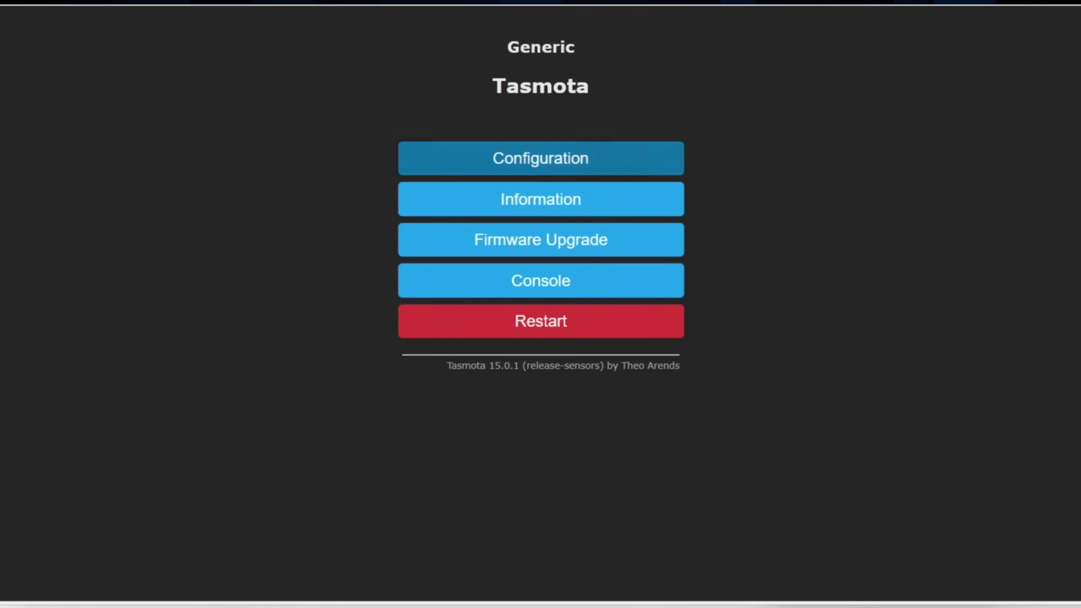
Step: In Configure Module, assign SR04 Tri/Tx to GPIO5
click(541, 157)
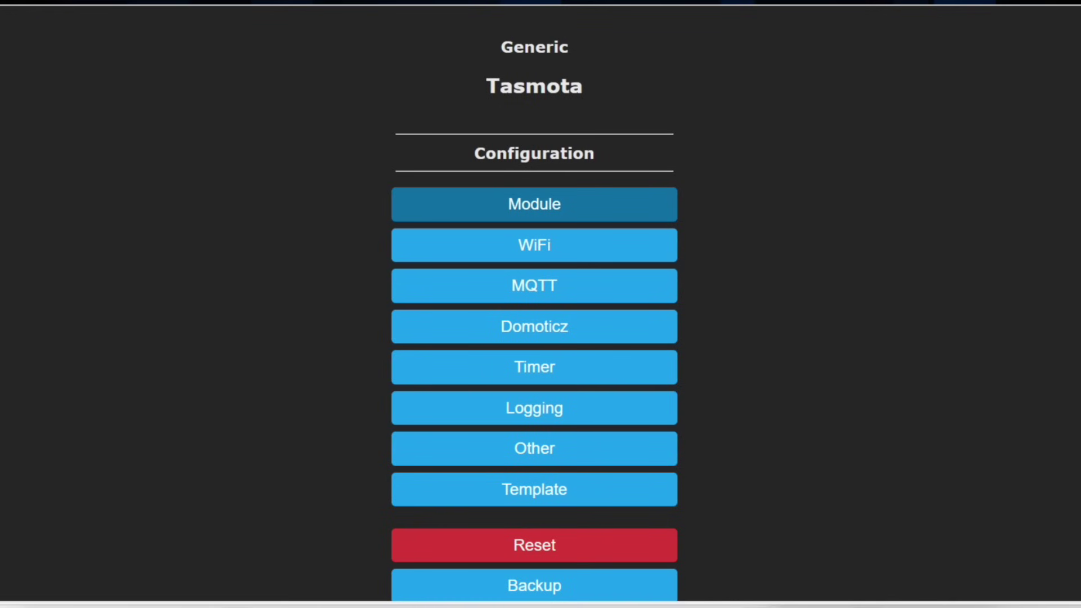
click(534, 204)
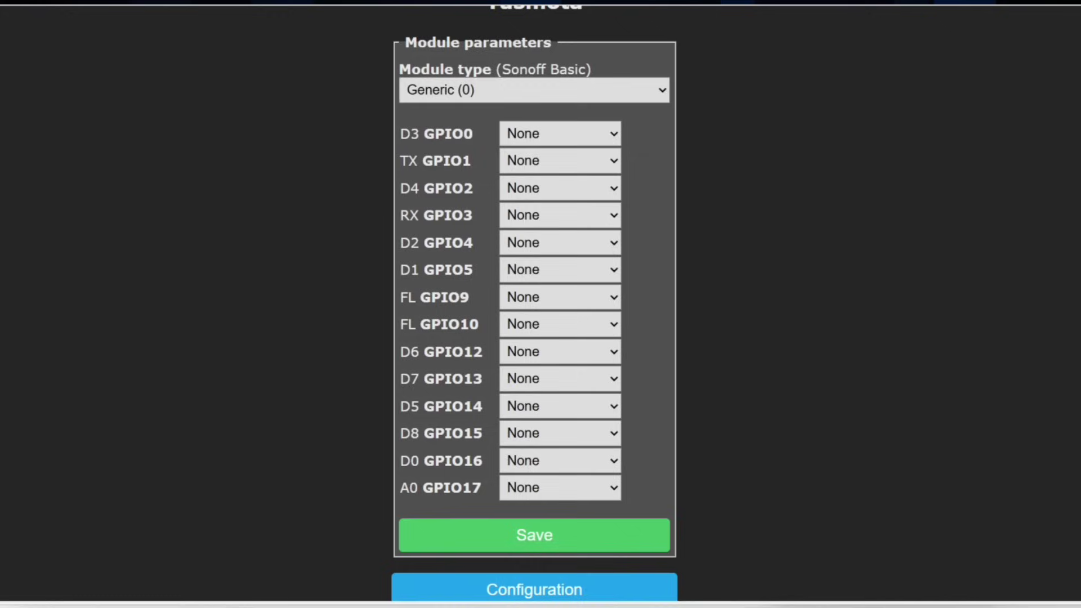
double_click(452, 487)
click(560, 243)
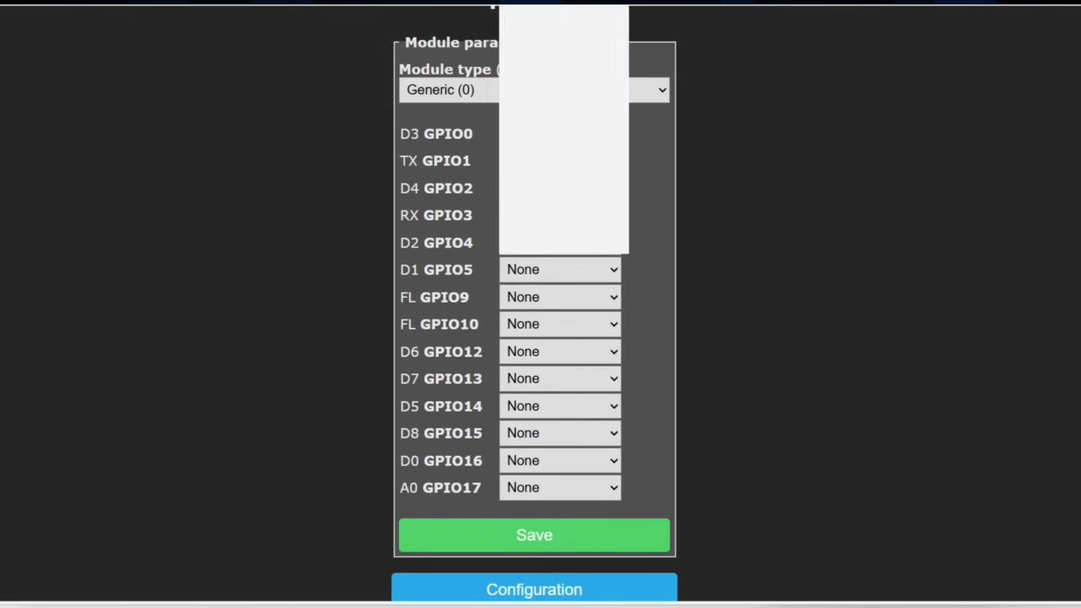
text(sr)
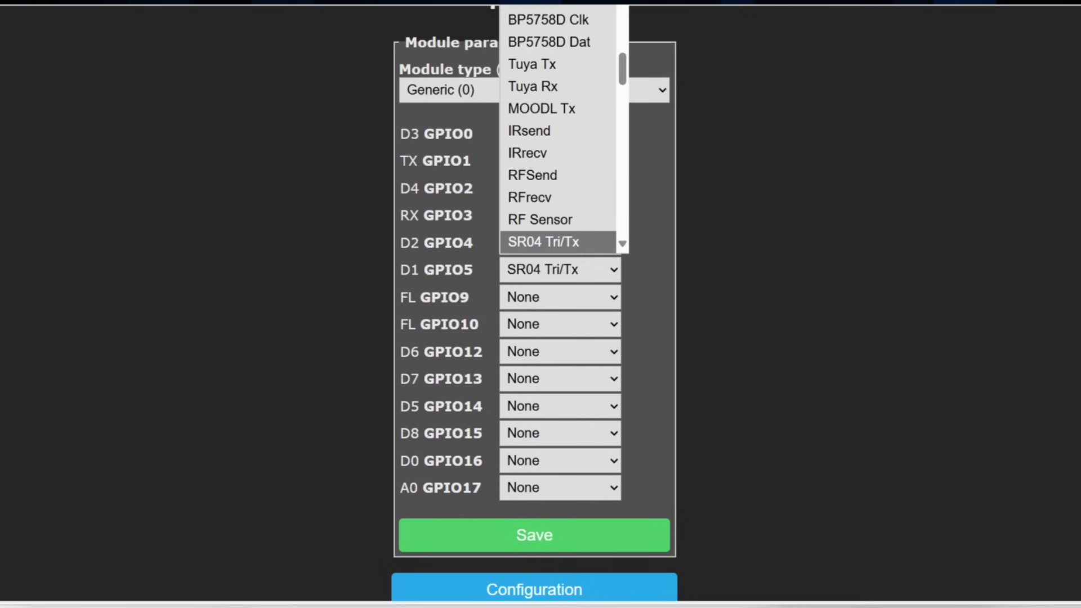
key(Return)
Step: Assign SR04 Ech/Rx to GPIO4
click(560, 243)
text(sr)
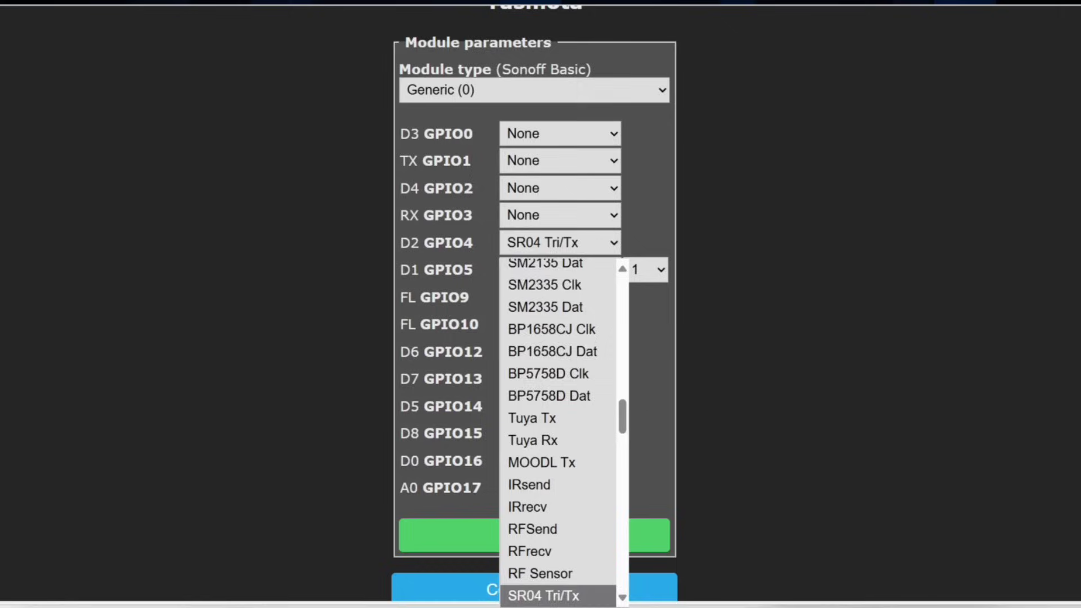
key(Down)
key(Return)
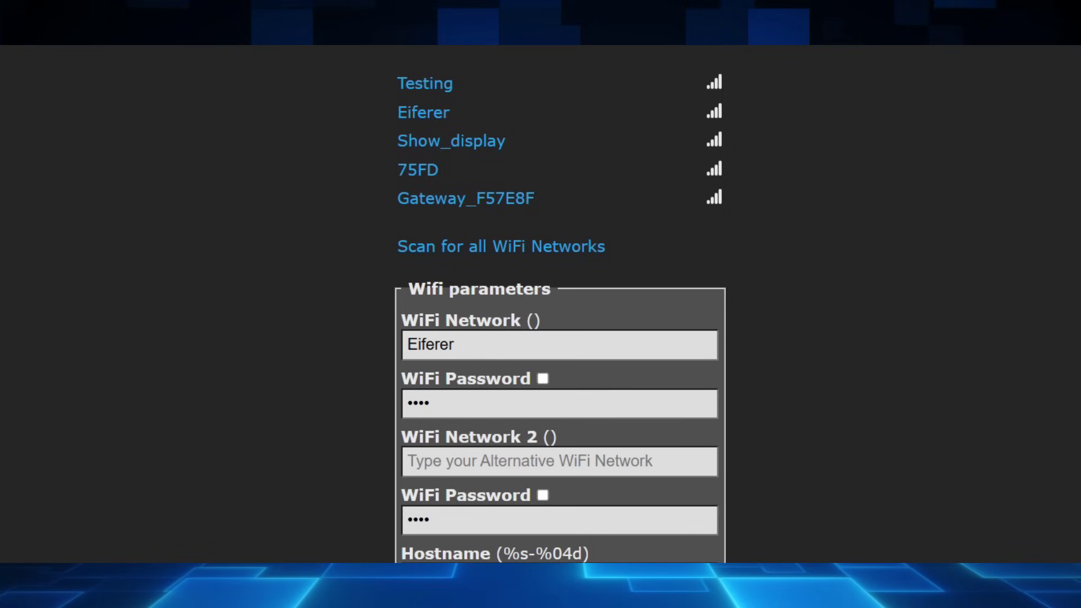
Step: Look over the WiFi Network 2 and Hostname fields without changing anything
scroll(560, 304, down, 2)
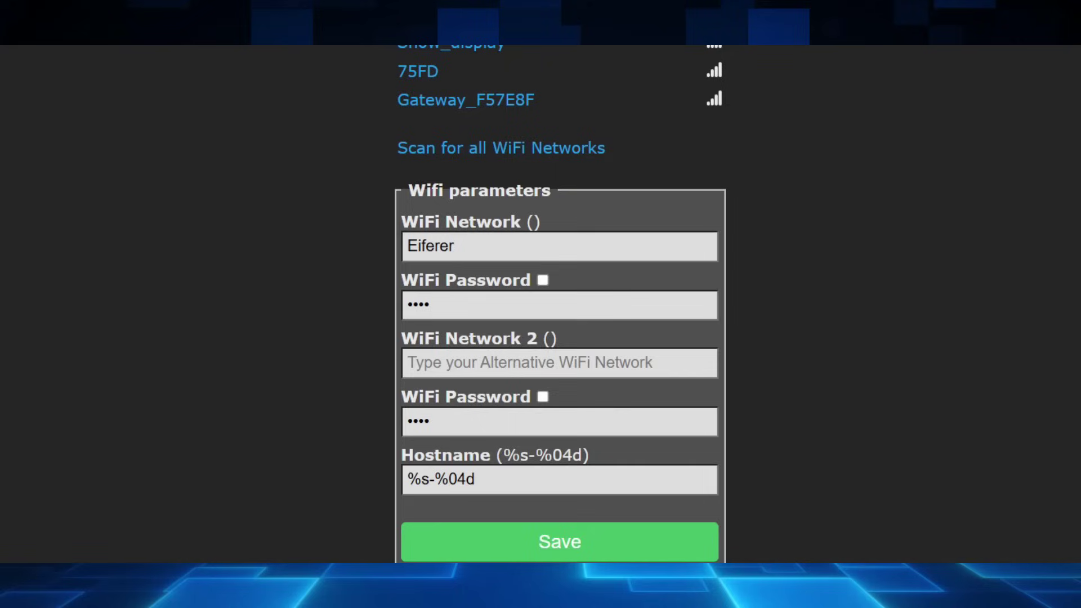
click(529, 363)
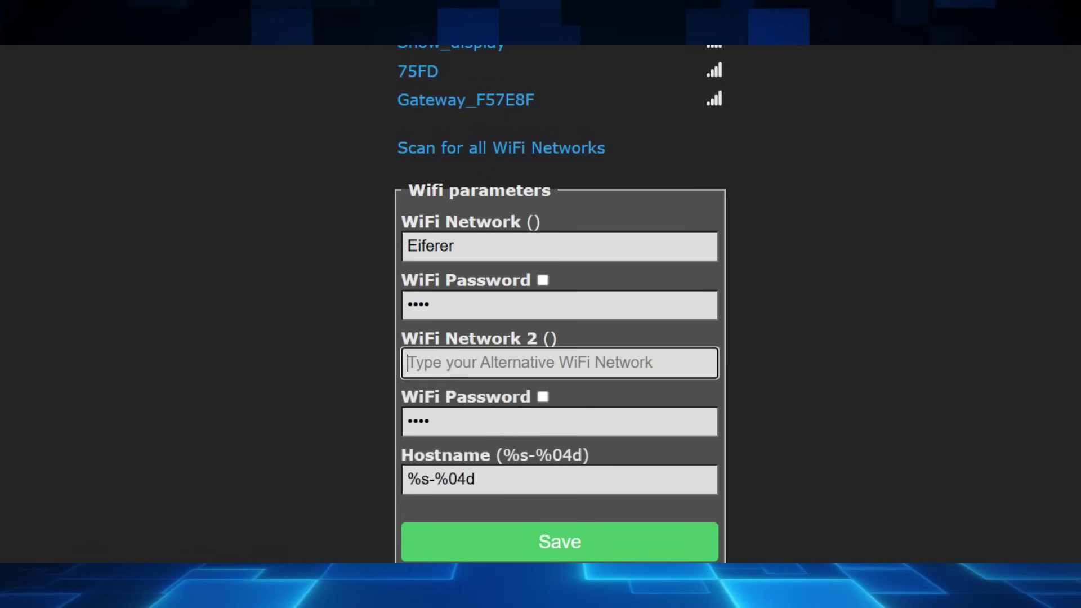
click(558, 480)
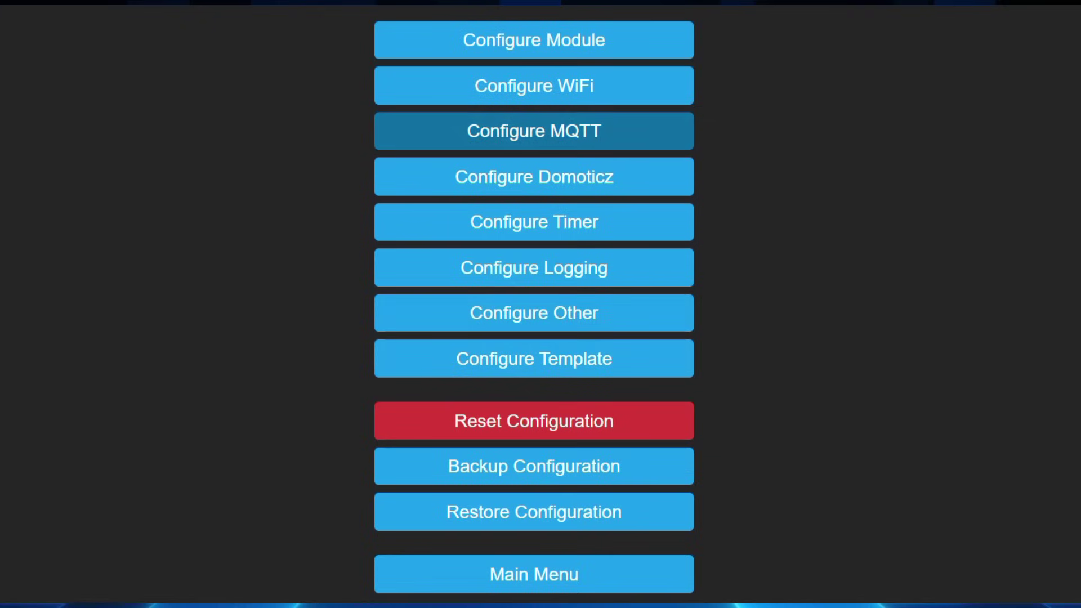
Step: In MQTT parameters, clear the Client field back to its DVES_%06X default
click(534, 131)
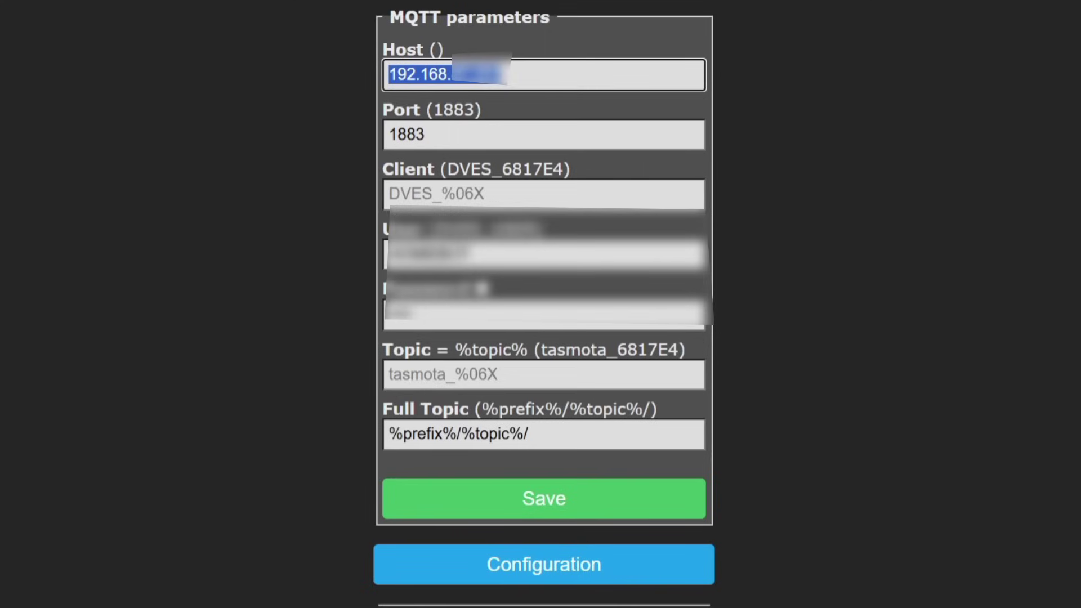
key(Tab)
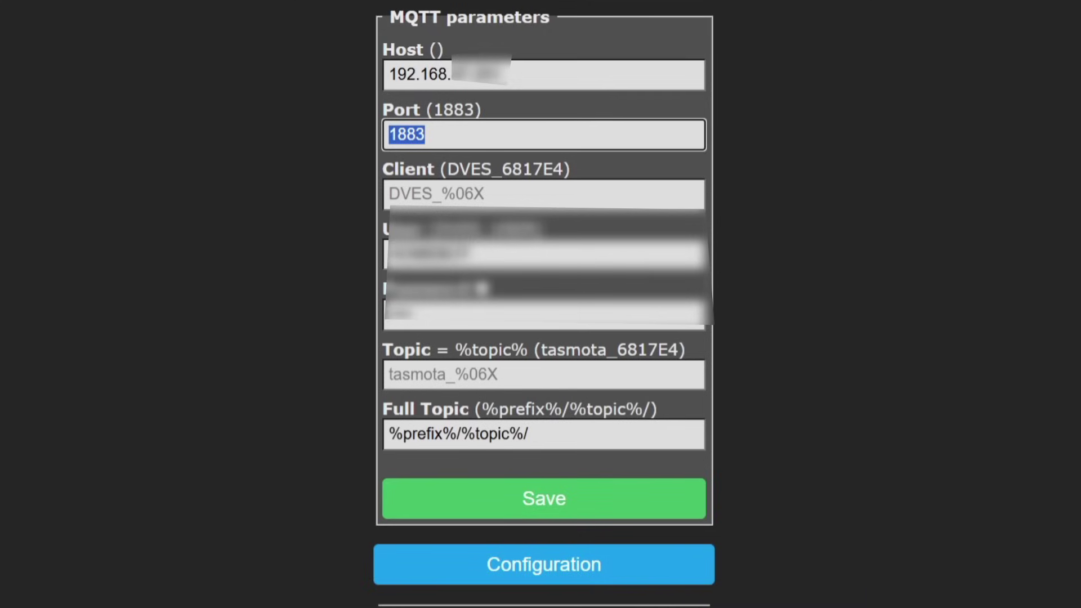
key(Tab)
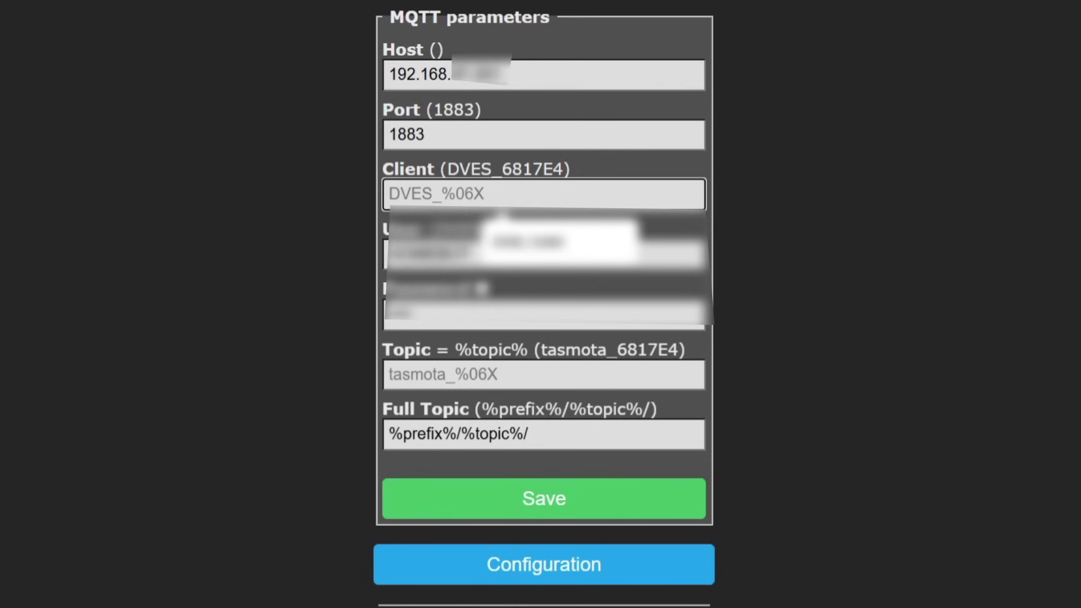
key(Tab)
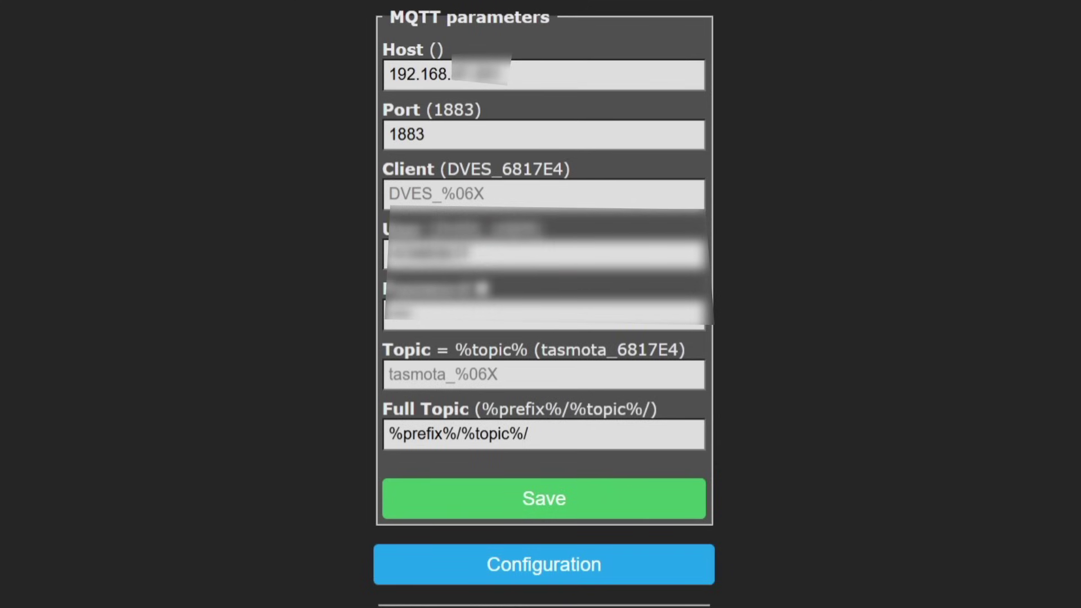
key(shift+Tab)
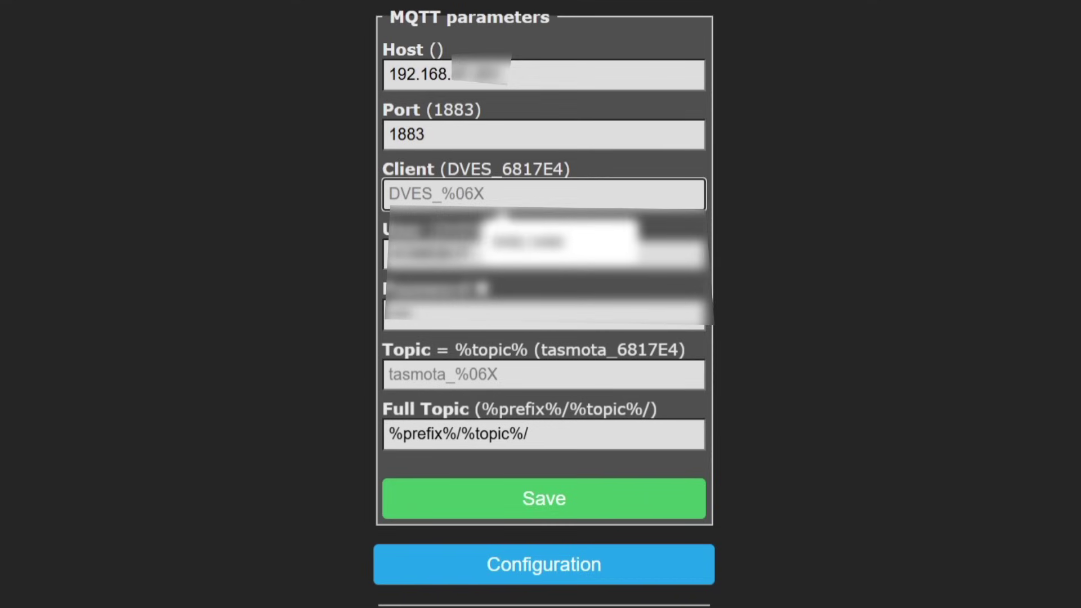
key(ctrl+a)
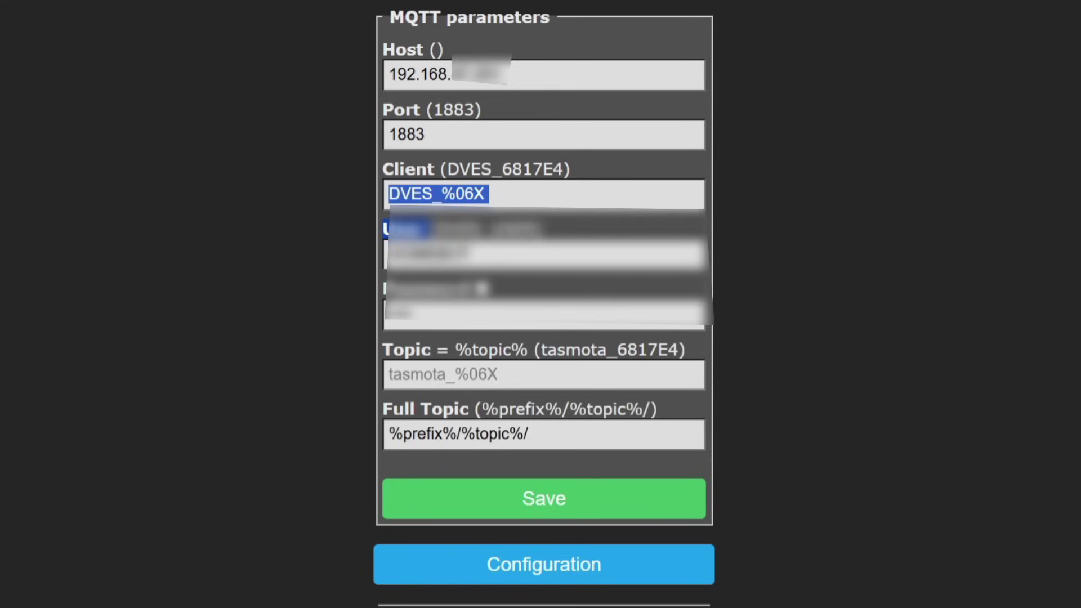
key(BackSpace)
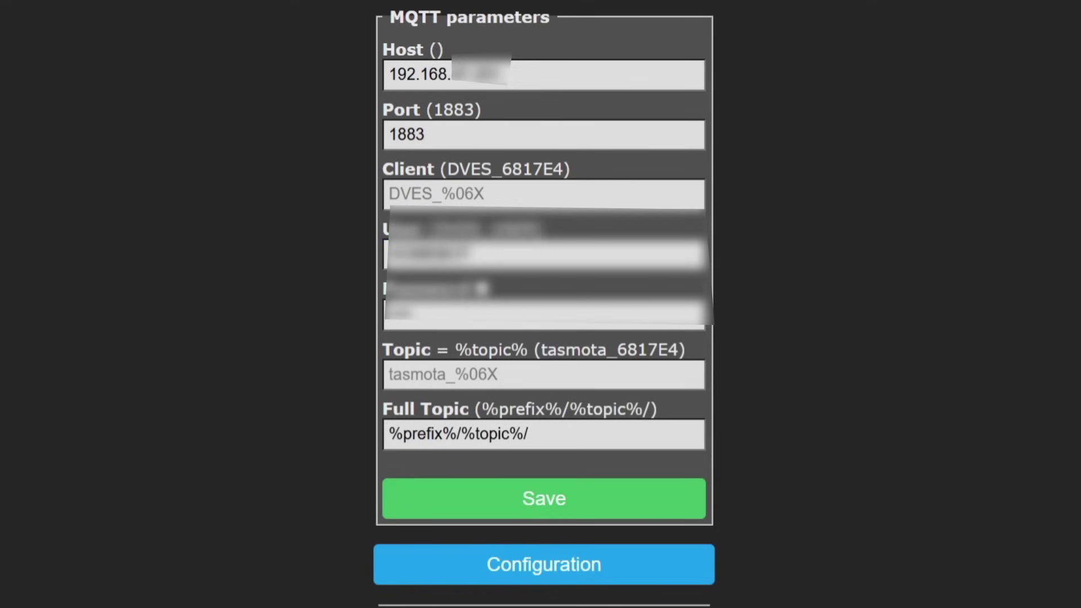
click(543, 375)
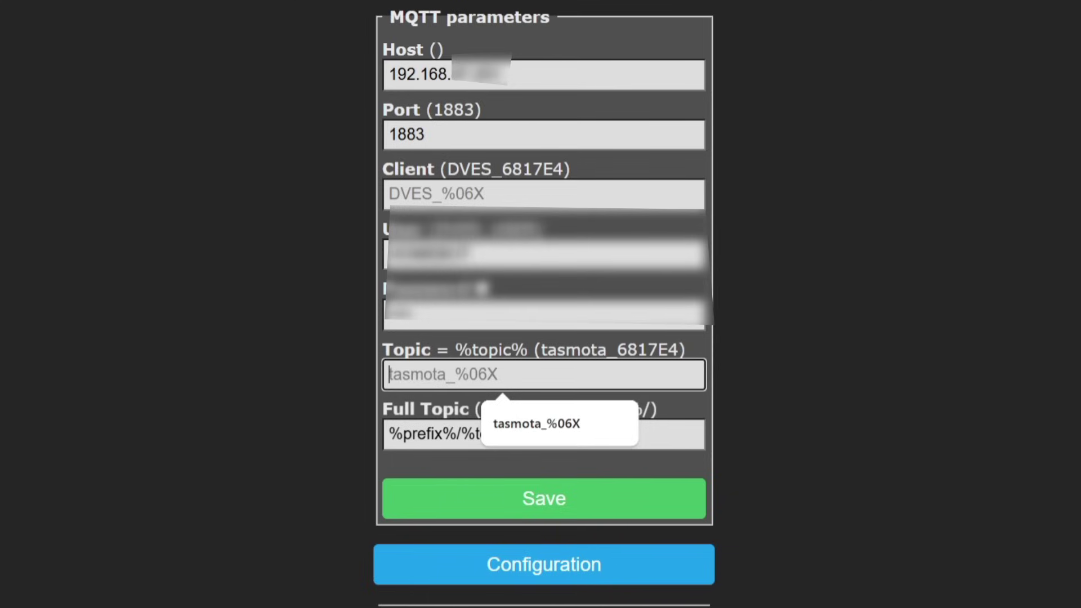
click(544, 194)
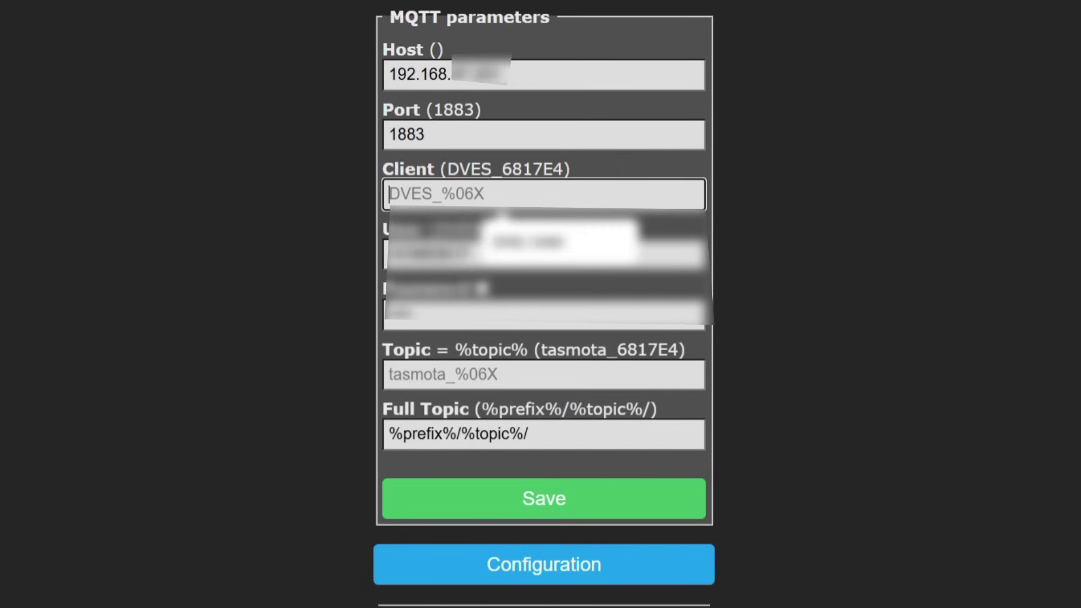
click(543, 374)
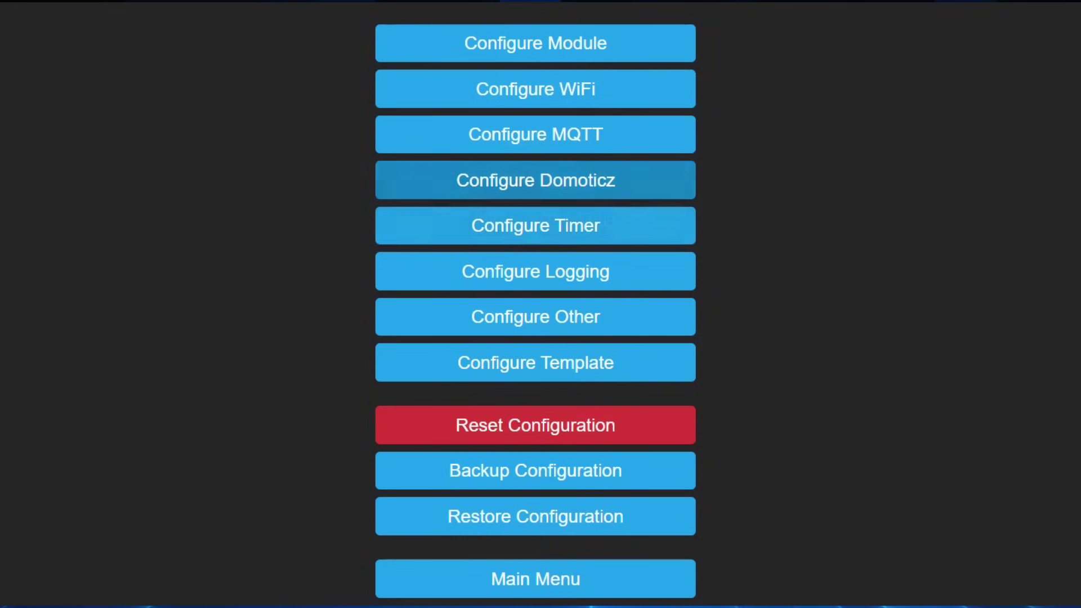
Step: Set timer 1's action to Toggle, leaving Enable and Repeat unticked
click(536, 225)
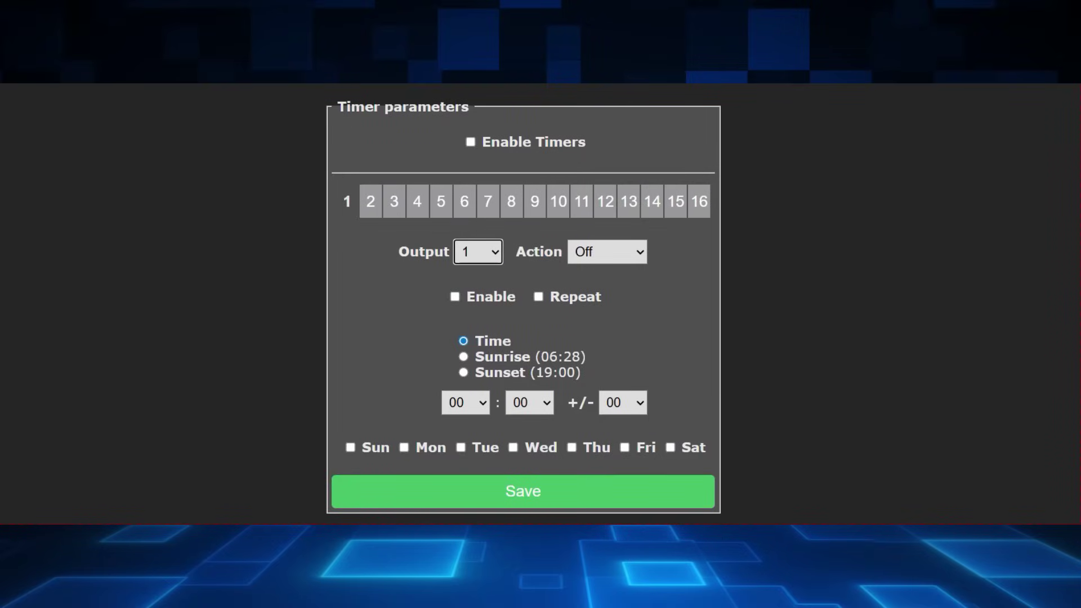
click(370, 201)
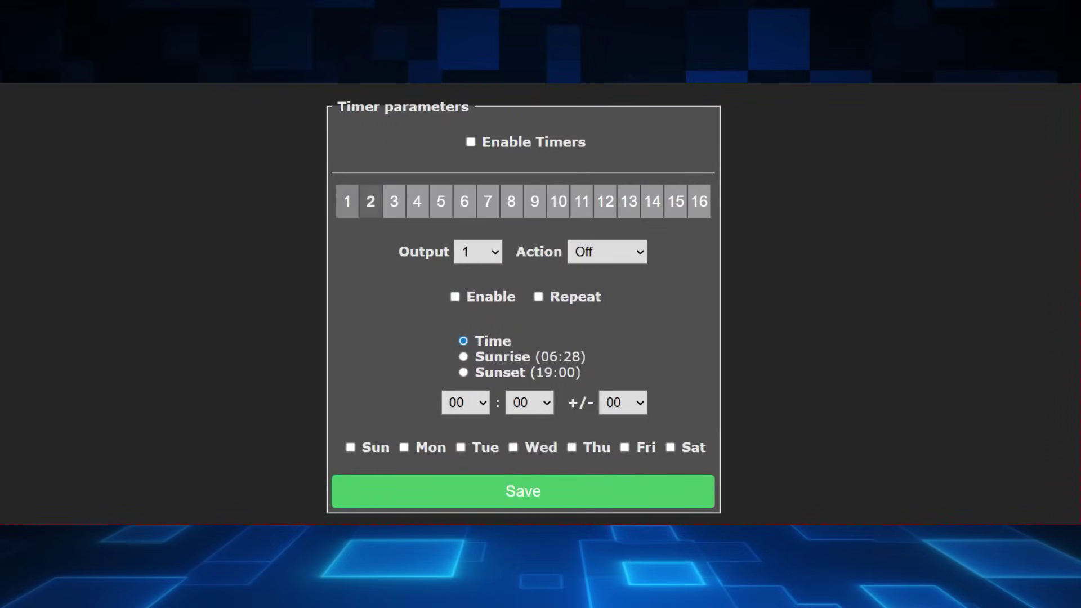
click(699, 201)
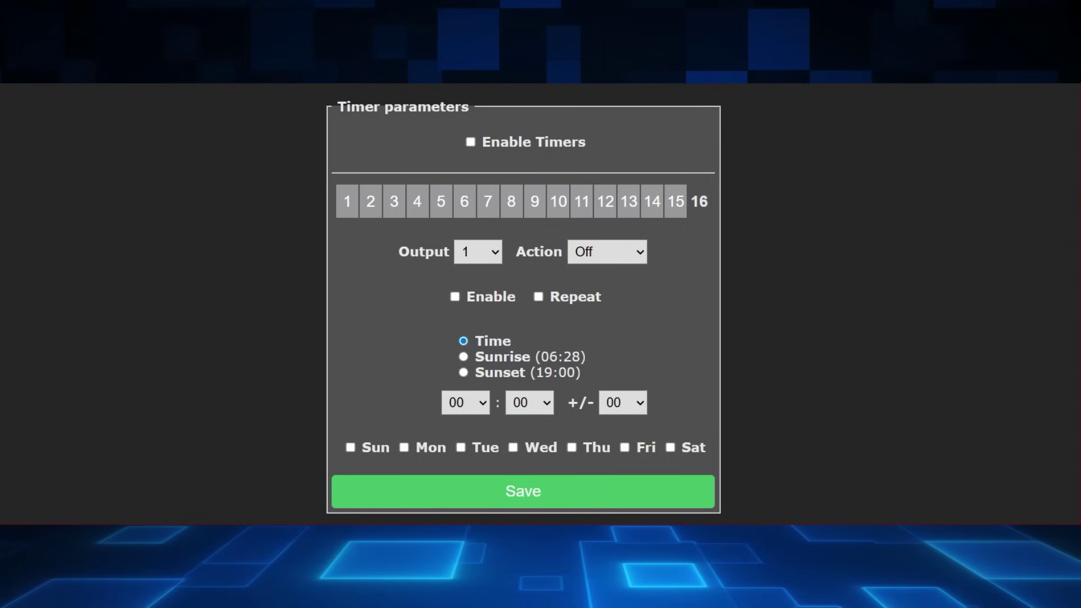
click(347, 201)
click(607, 252)
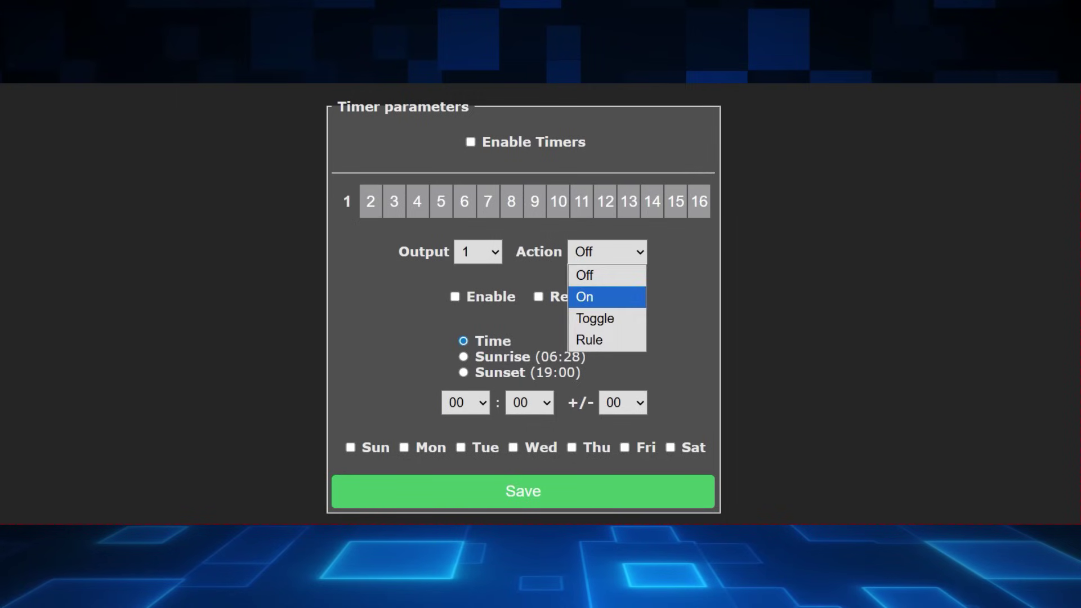
key(Return)
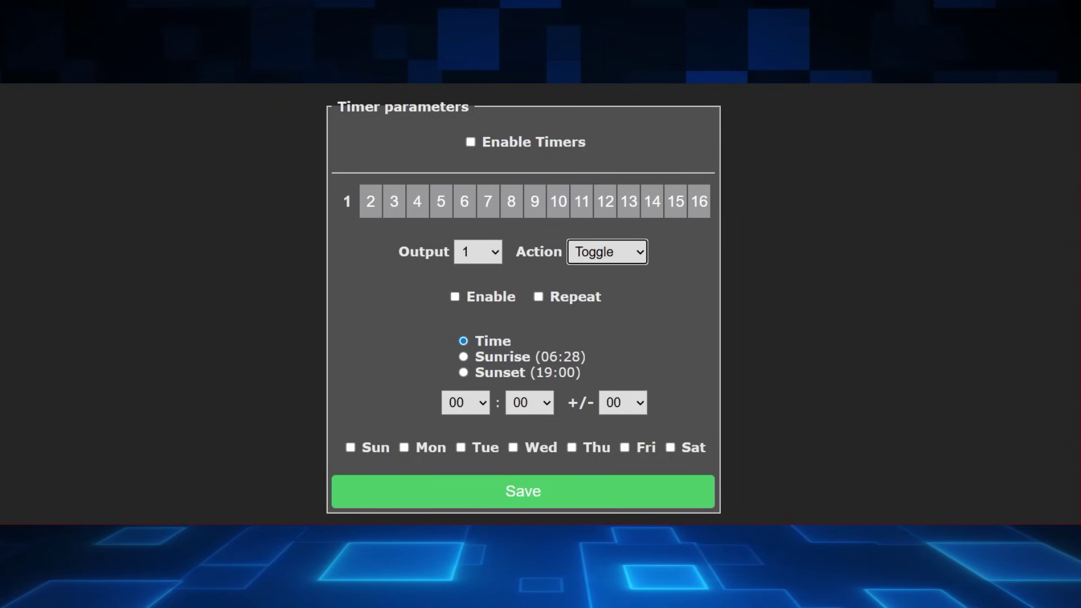
click(454, 297)
click(538, 297)
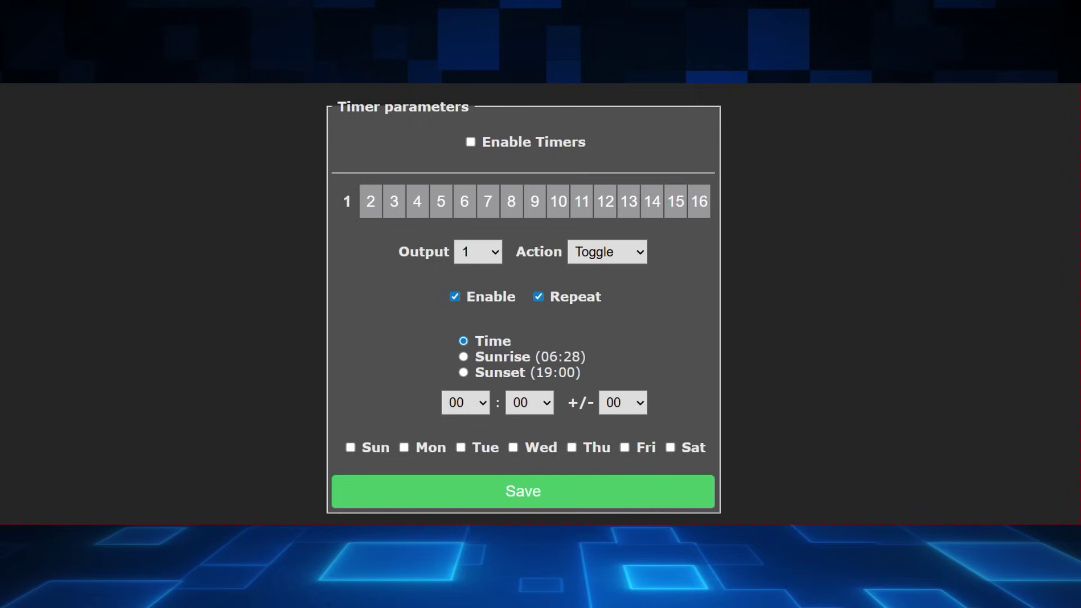
click(455, 296)
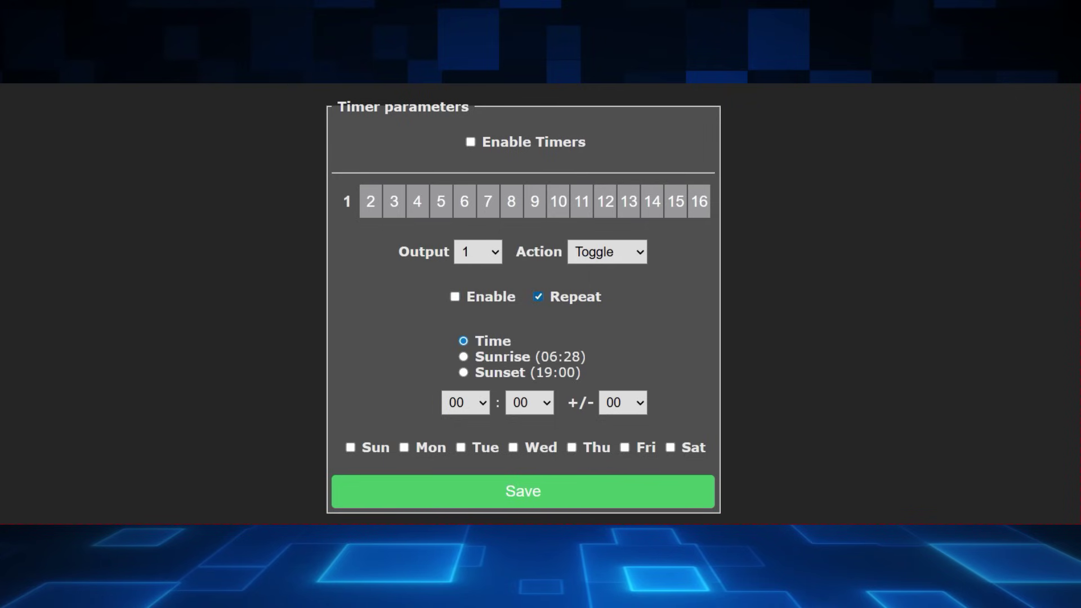
click(538, 297)
scroll(523, 305, down, 1)
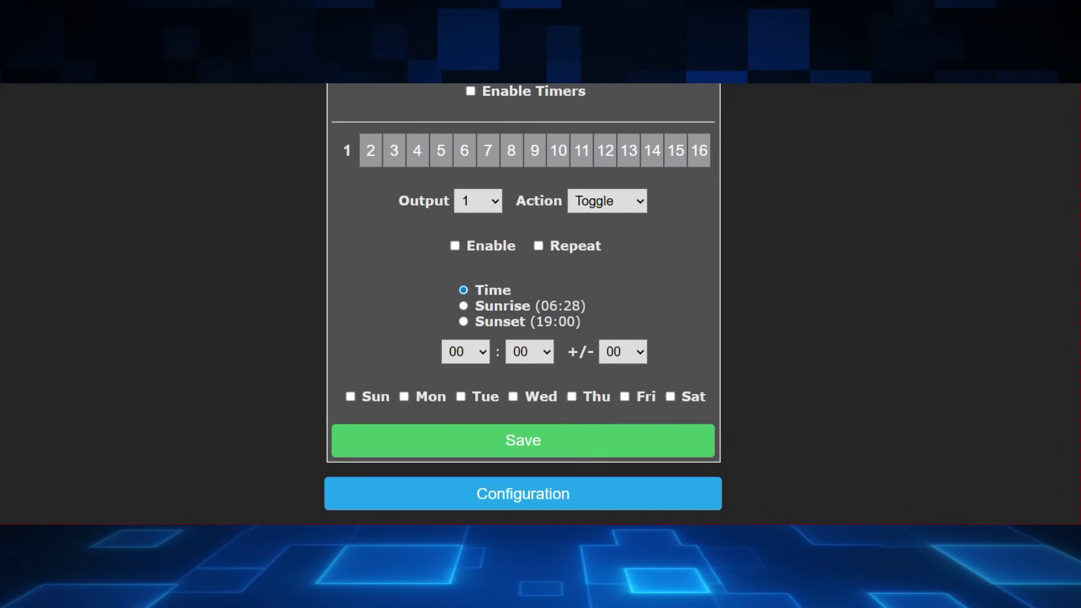
Step: Schedule timer 1 for 10:14 on Sunday, Tuesday, Thursday and Saturday
click(465, 351)
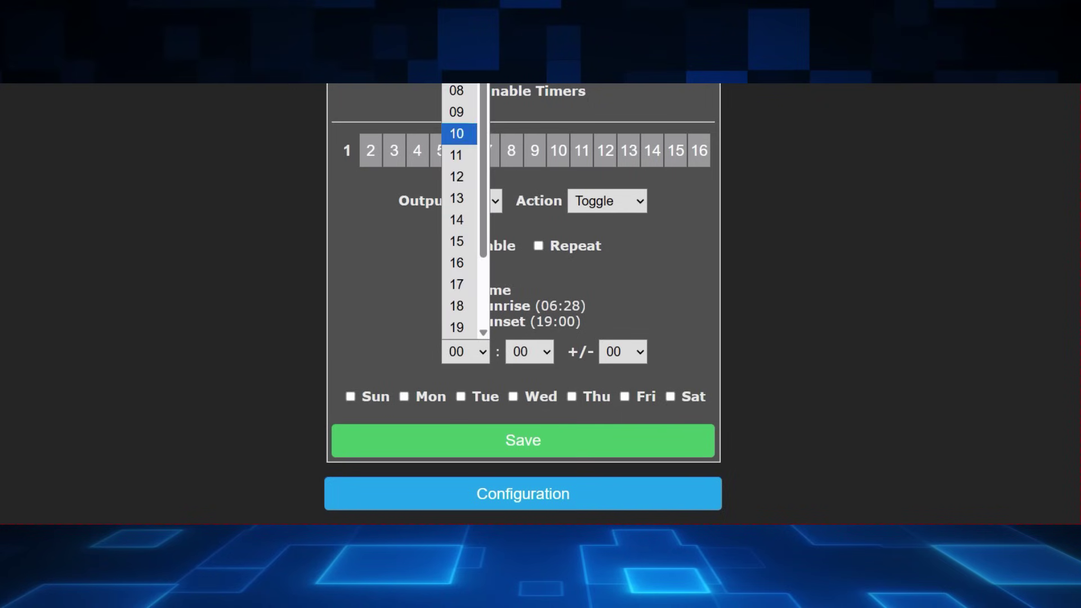
click(459, 133)
click(529, 351)
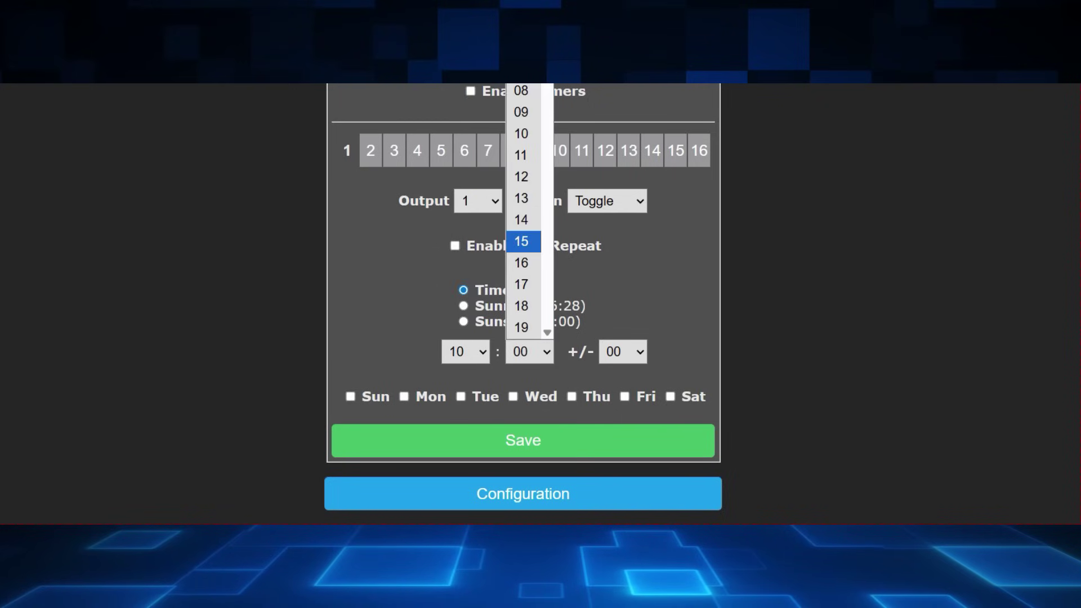
click(518, 220)
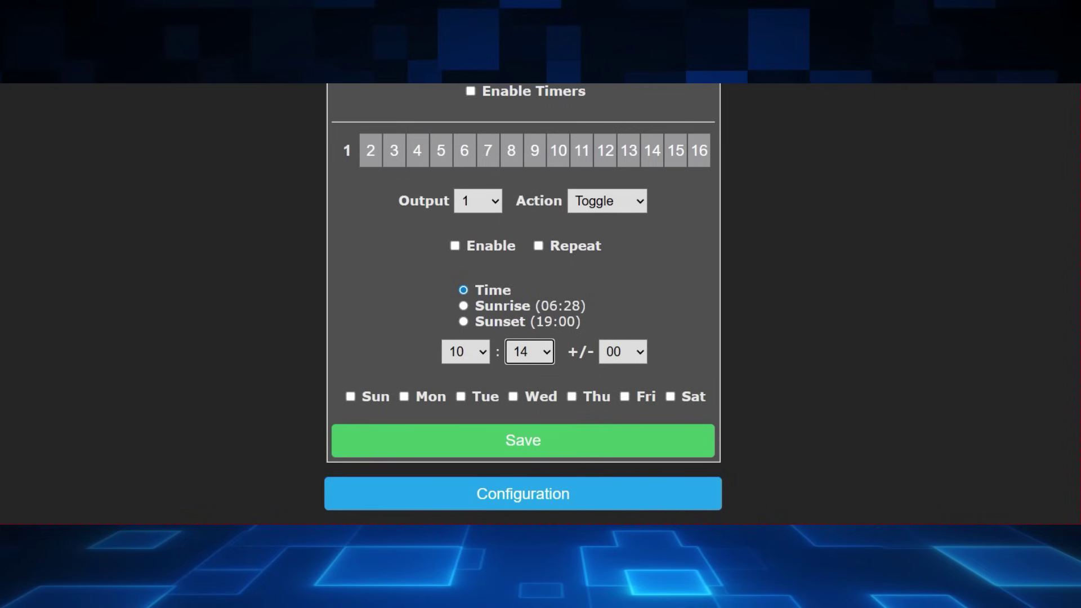
click(350, 396)
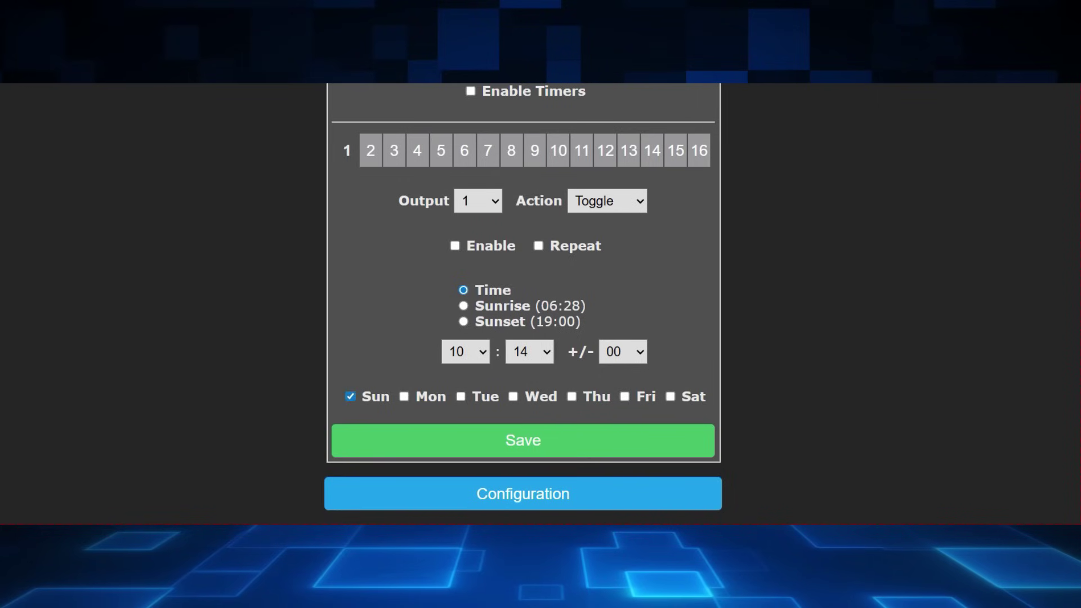
click(461, 397)
click(572, 396)
click(670, 396)
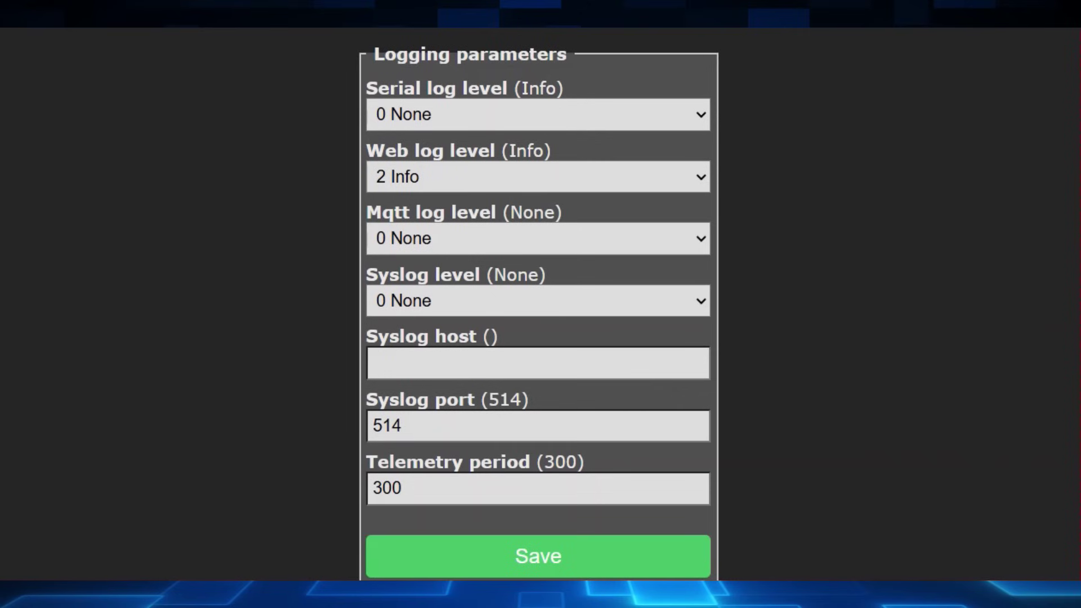
click(538, 114)
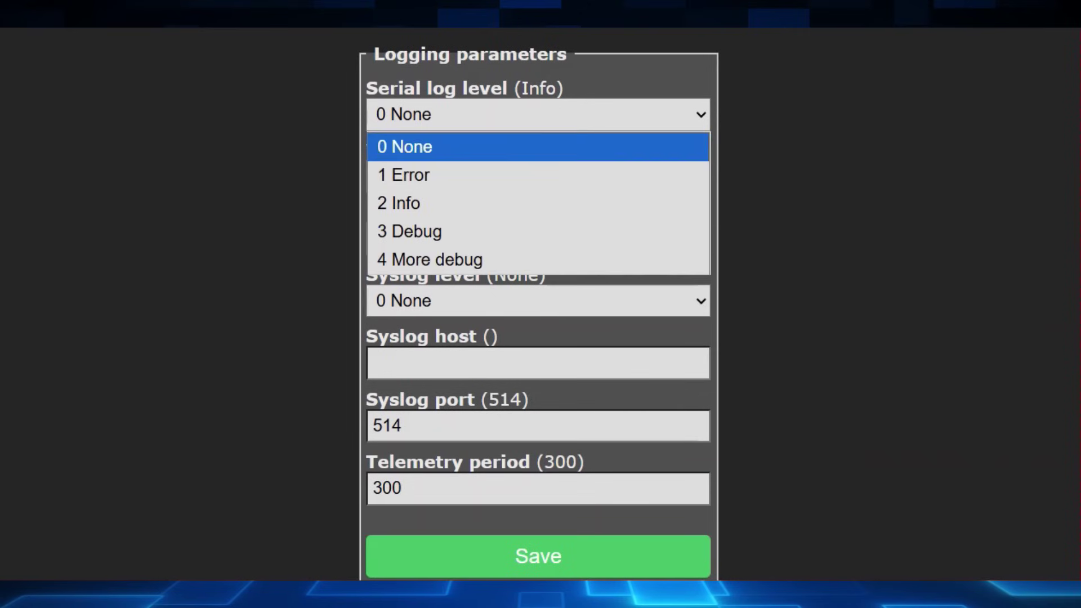
click(535, 144)
click(538, 177)
click(535, 261)
click(538, 238)
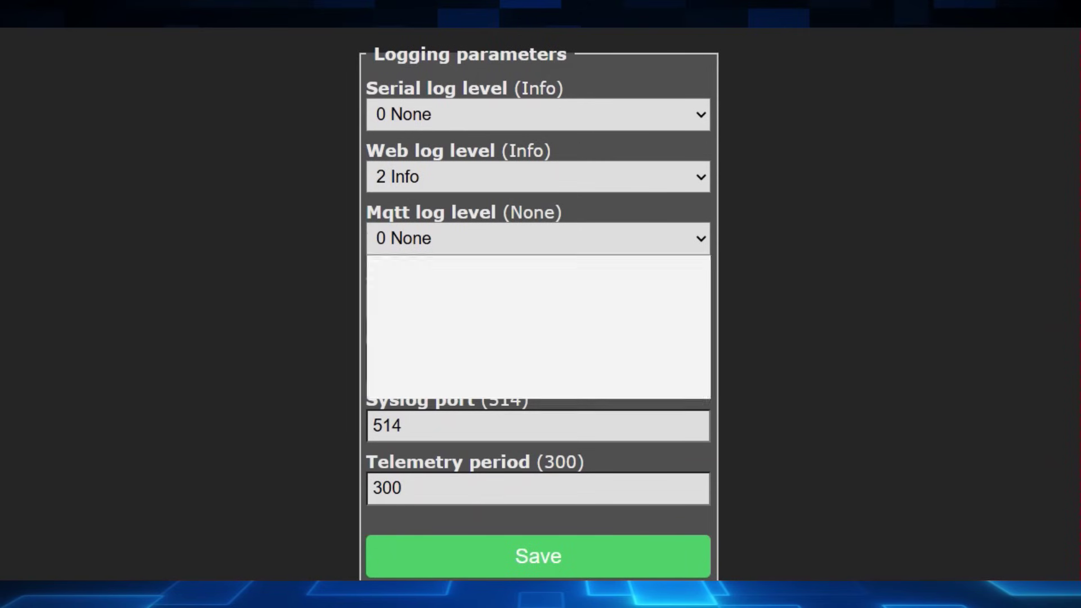
click(538, 268)
click(538, 301)
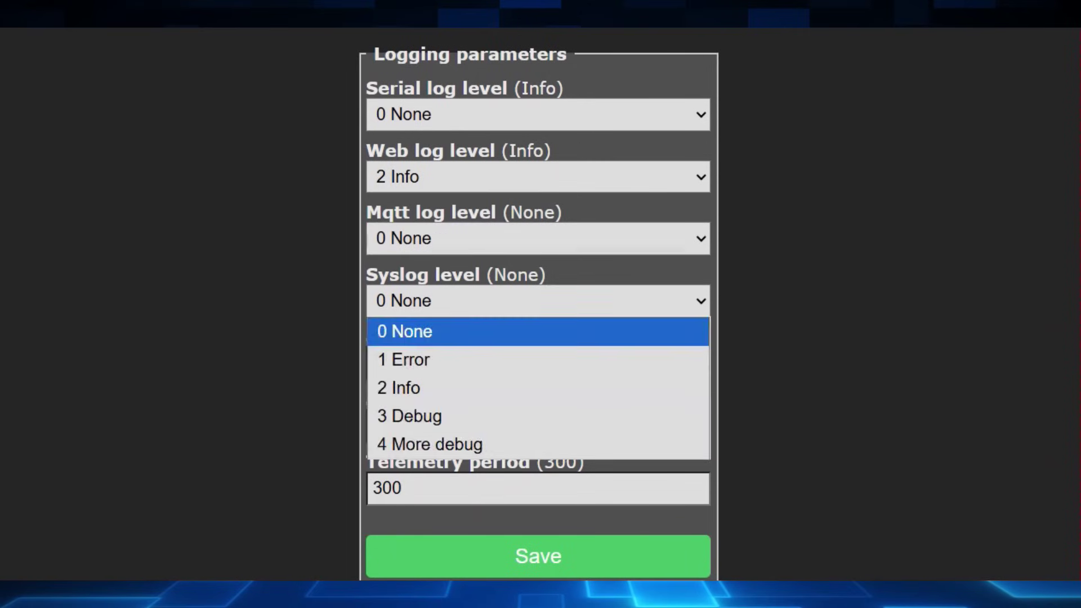
click(538, 330)
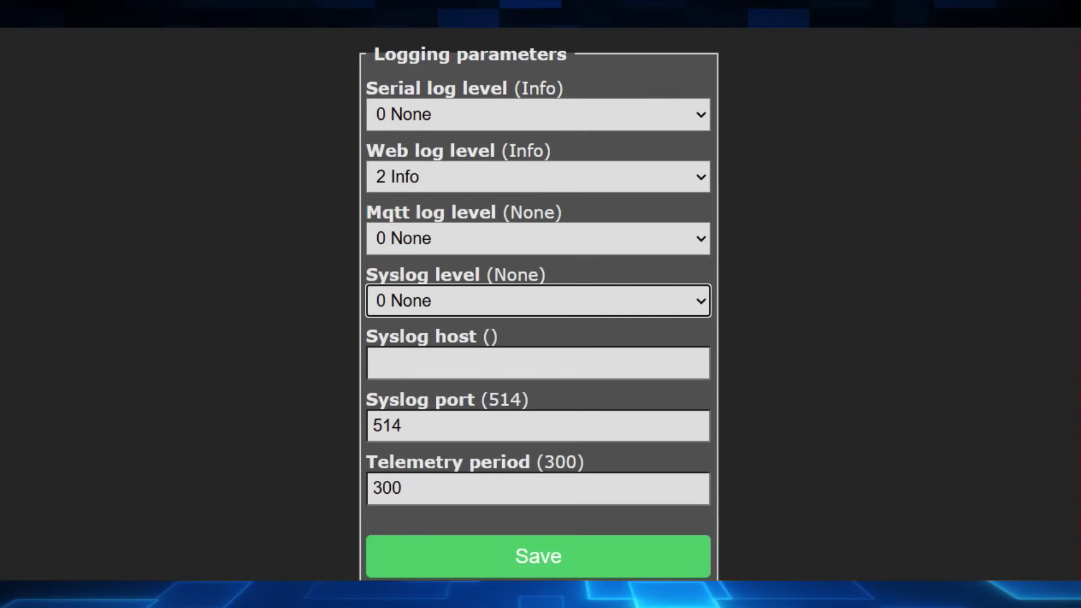
click(402, 488)
key(shift+Left)
key(shift+Left)
key(shift+Left)
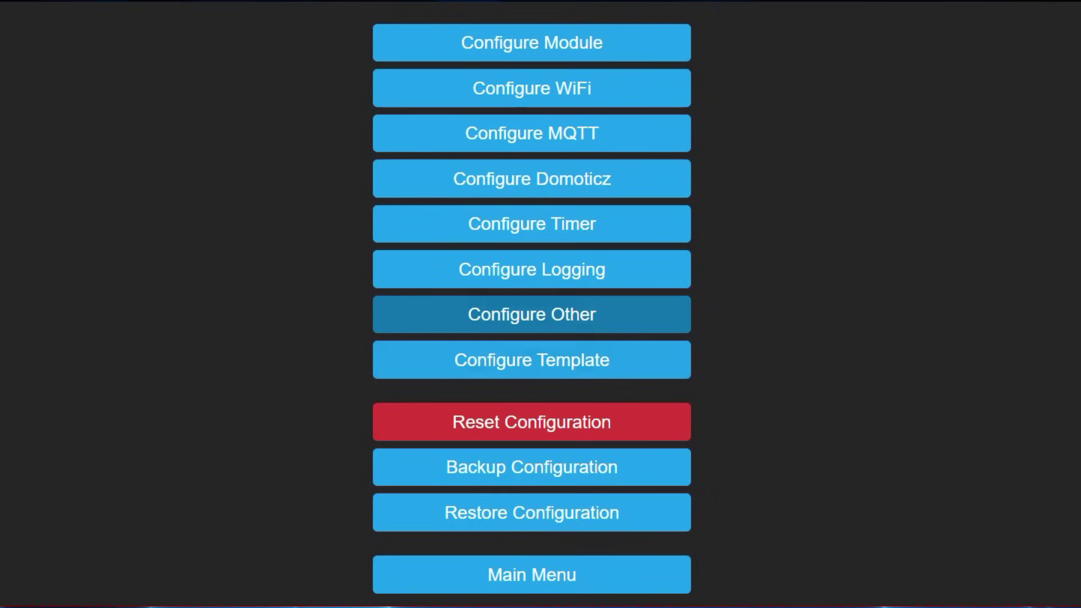
Step: Review Other parameters: Generic template text, Activate, password reveal, HTTP API and MQTT enable
click(532, 314)
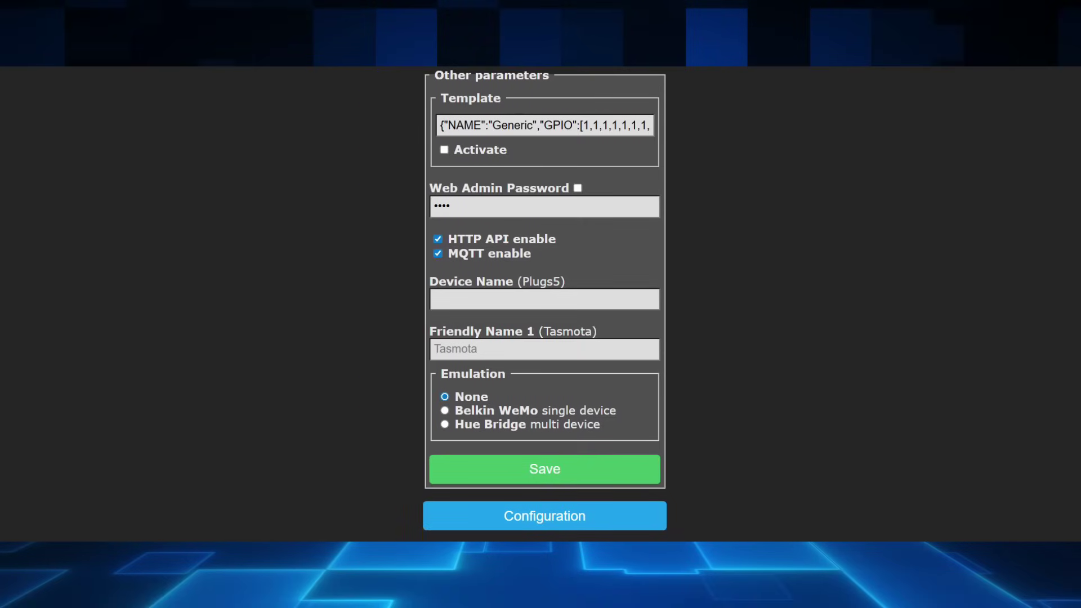
drag(439, 125, 463, 125)
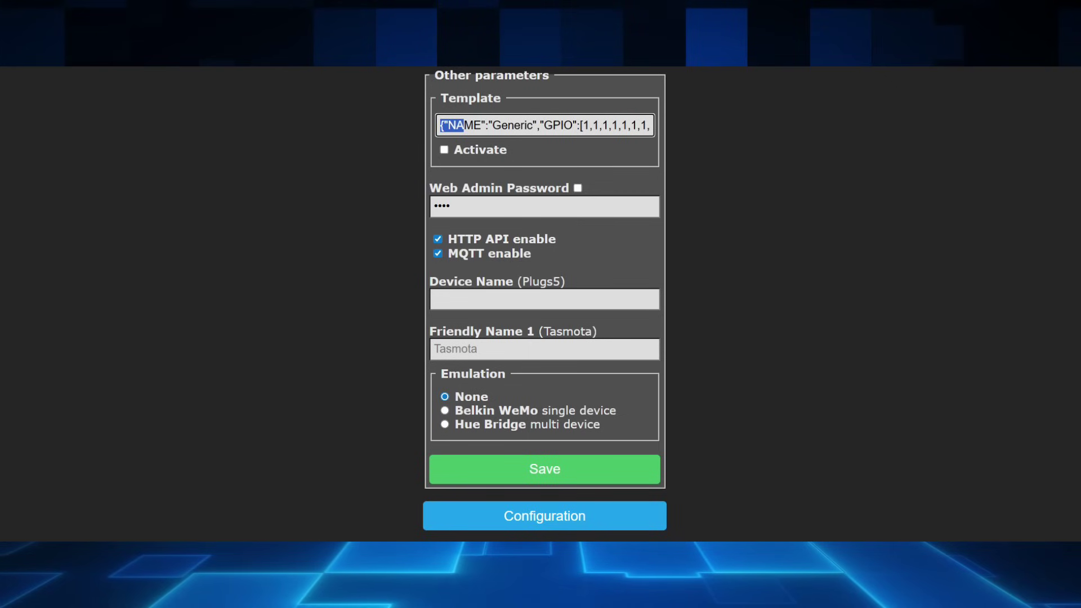
key(Tab)
key(space)
key(space)
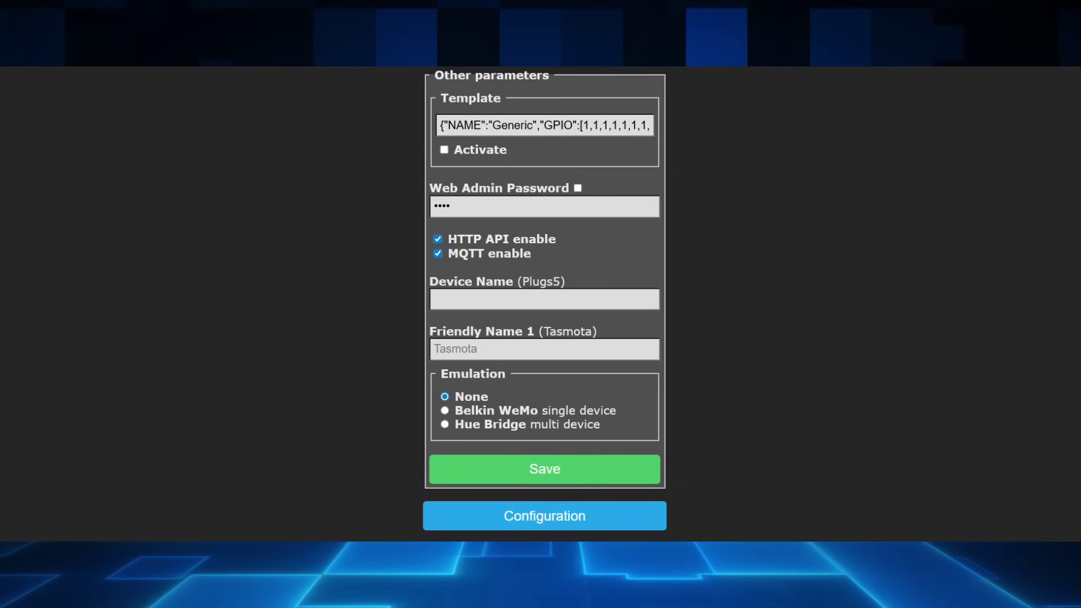
key(Tab)
key(space)
key(space)
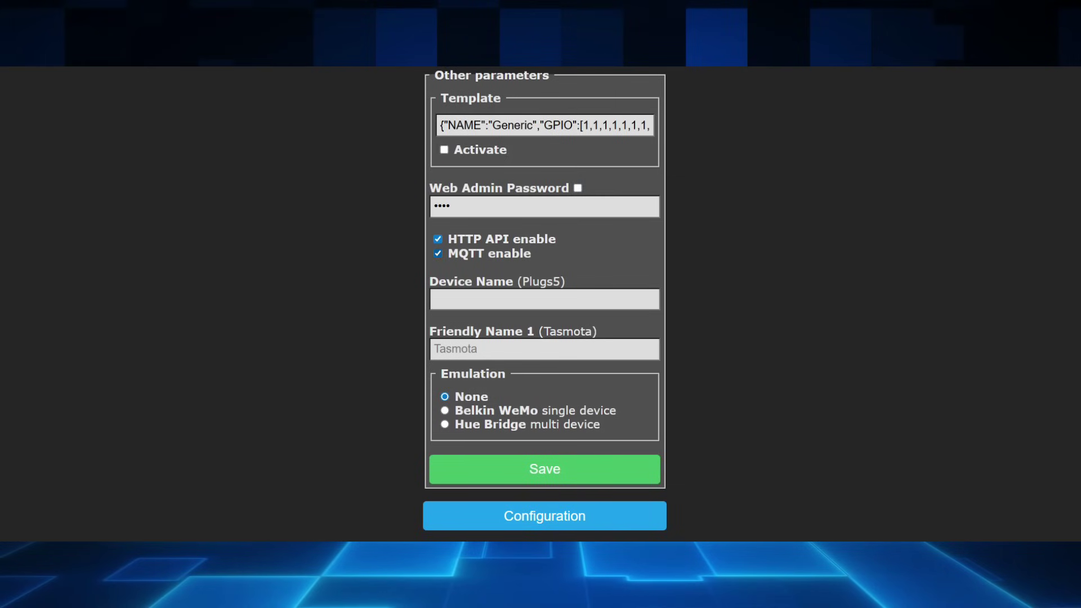
key(Tab)
key(Tab)
key(Tab)
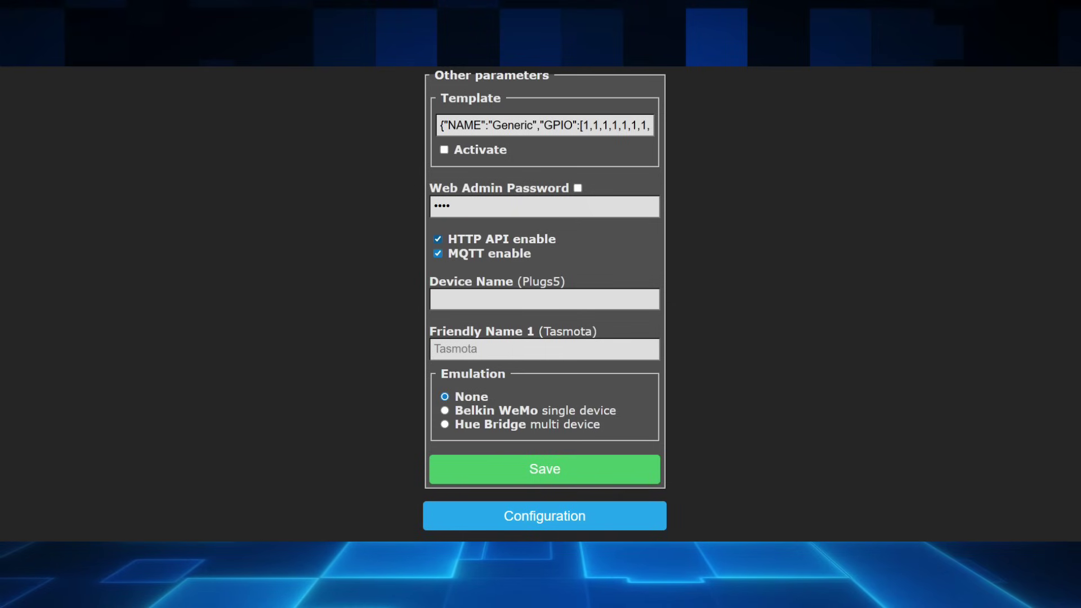
key(shift+Tab)
key(Tab)
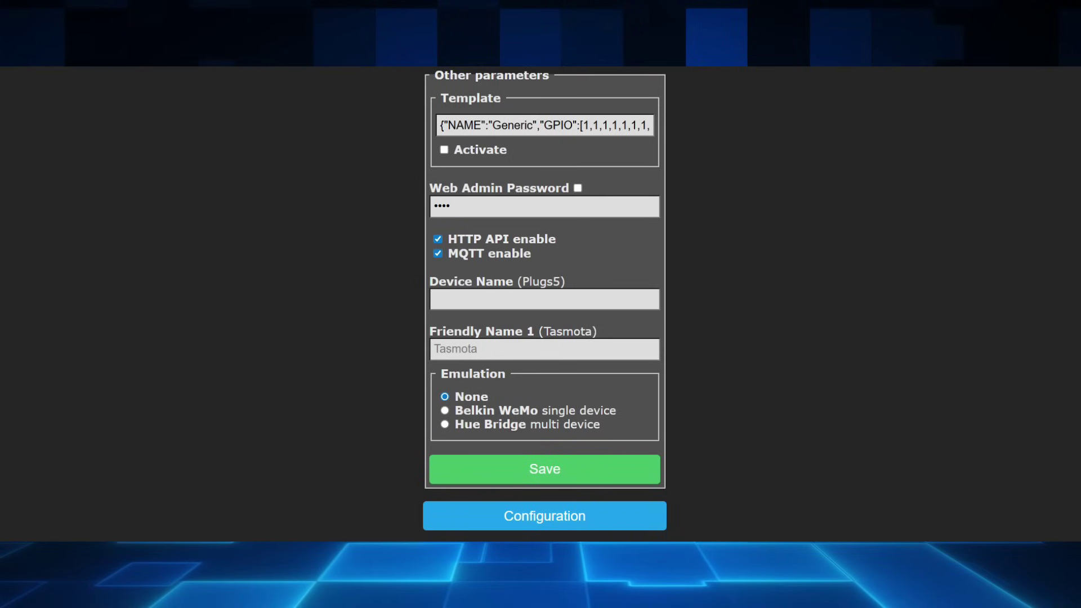
scroll(545, 298, down, 1)
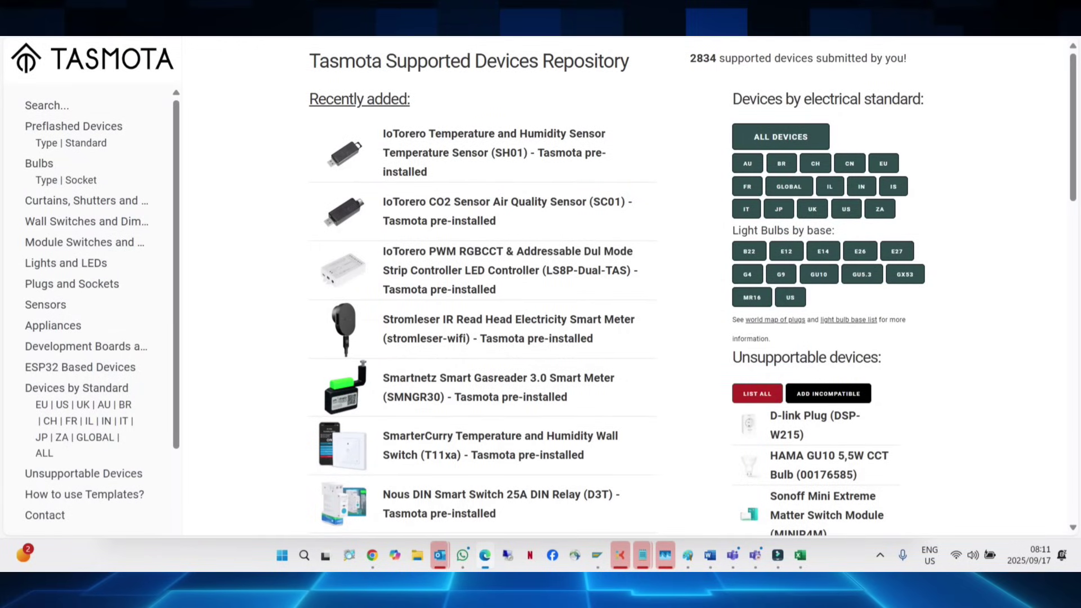
Step: Search the Blakadder templates for 'pow r320' and open the Sonoff POW Elite 20A page
click(47, 106)
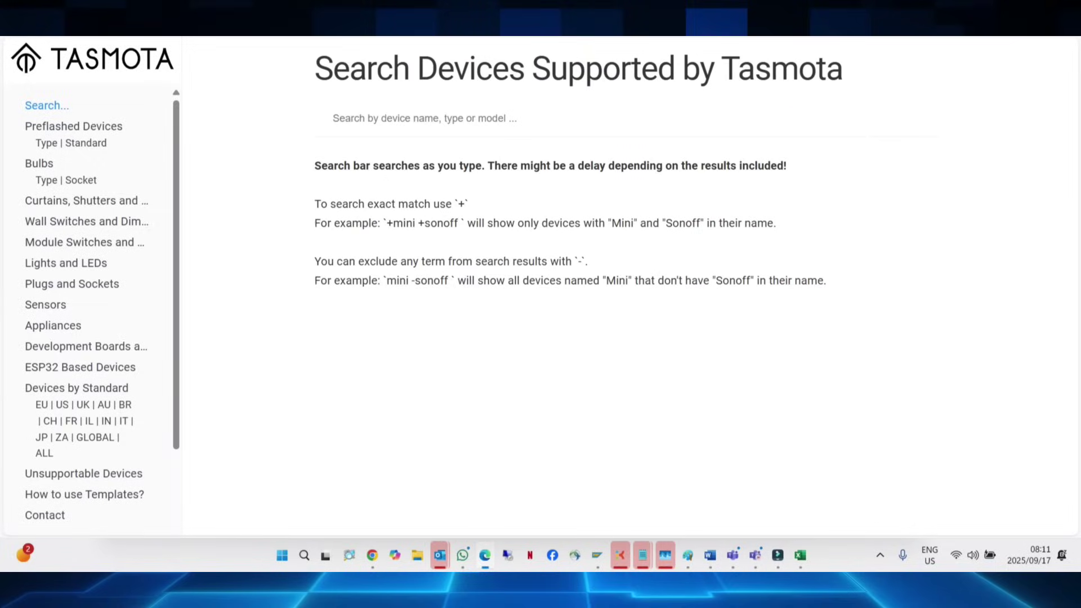
click(332, 118)
text(pow r320)
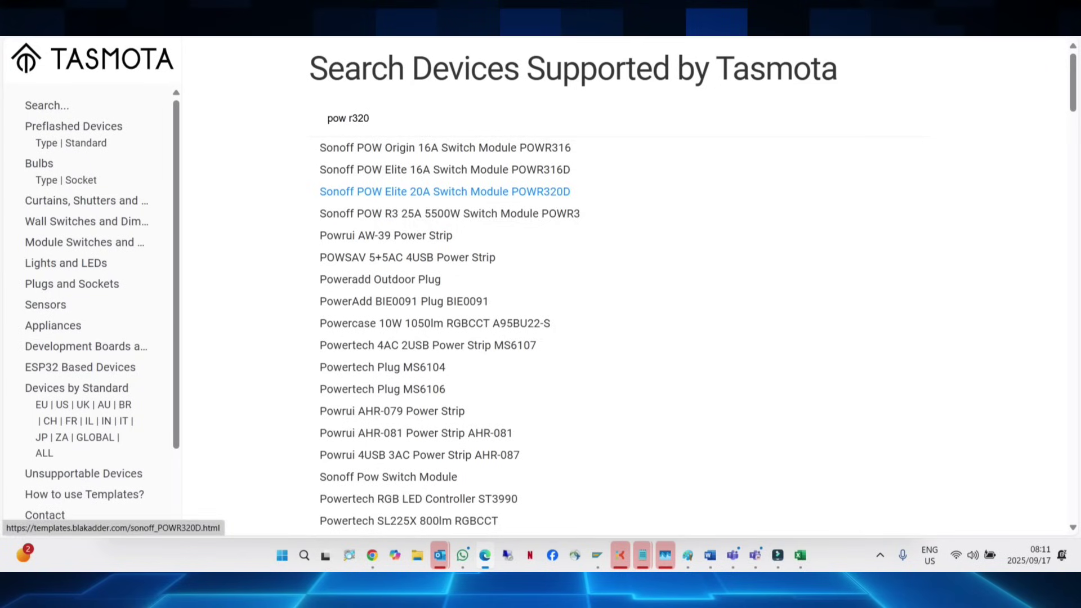
click(445, 192)
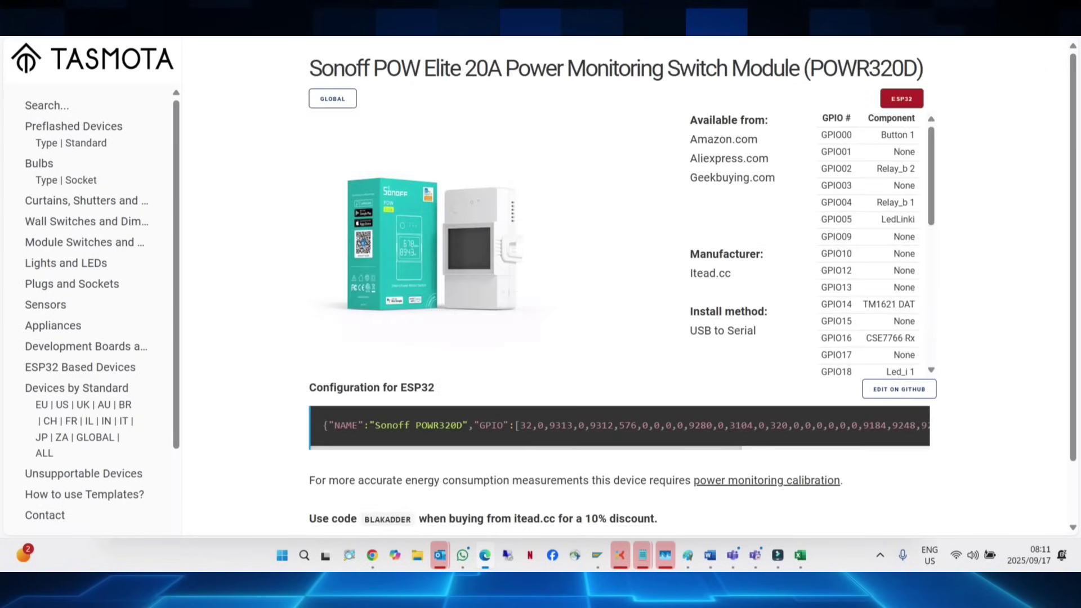
Step: Select the ESP32 configuration template text on the device page
scroll(692, 287, down, 1)
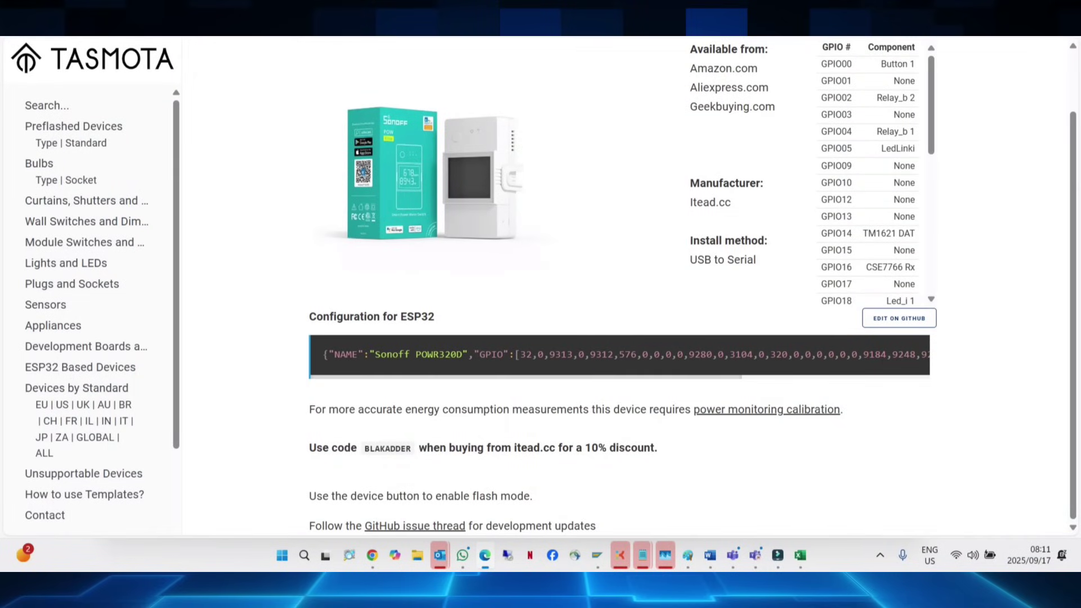
mouse_move(910, 349)
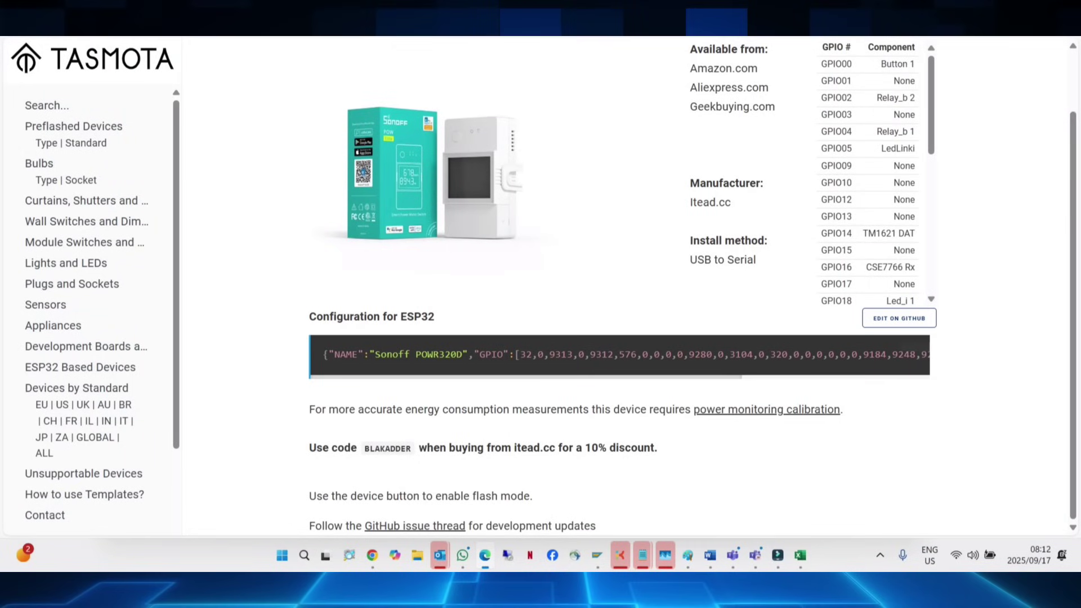
mouse_move(346, 354)
drag(346, 354, 887, 354)
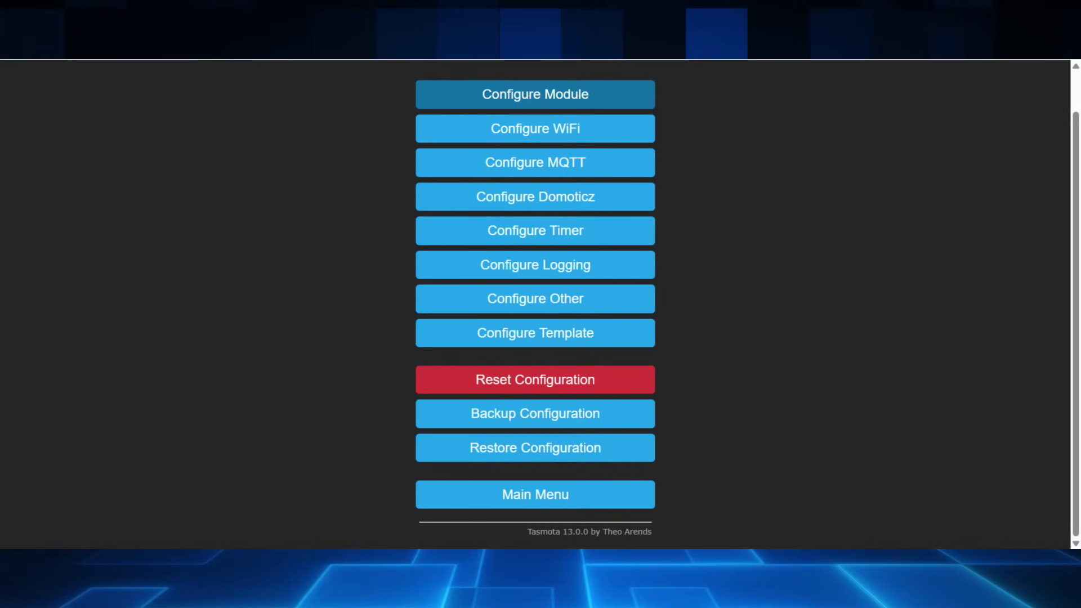
click(535, 94)
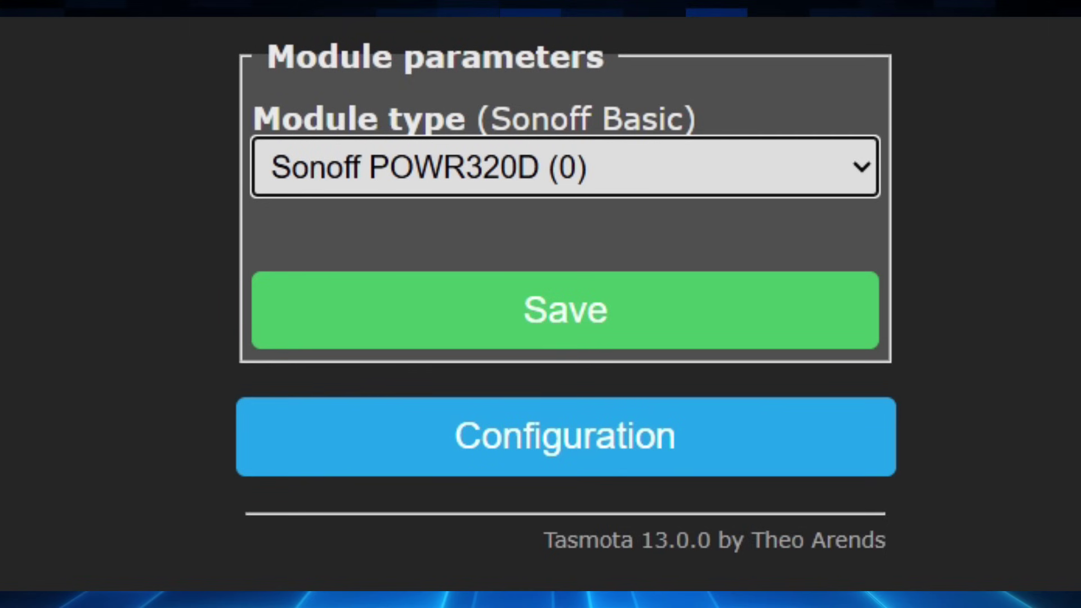
click(563, 166)
scroll(563, 394, down, 10)
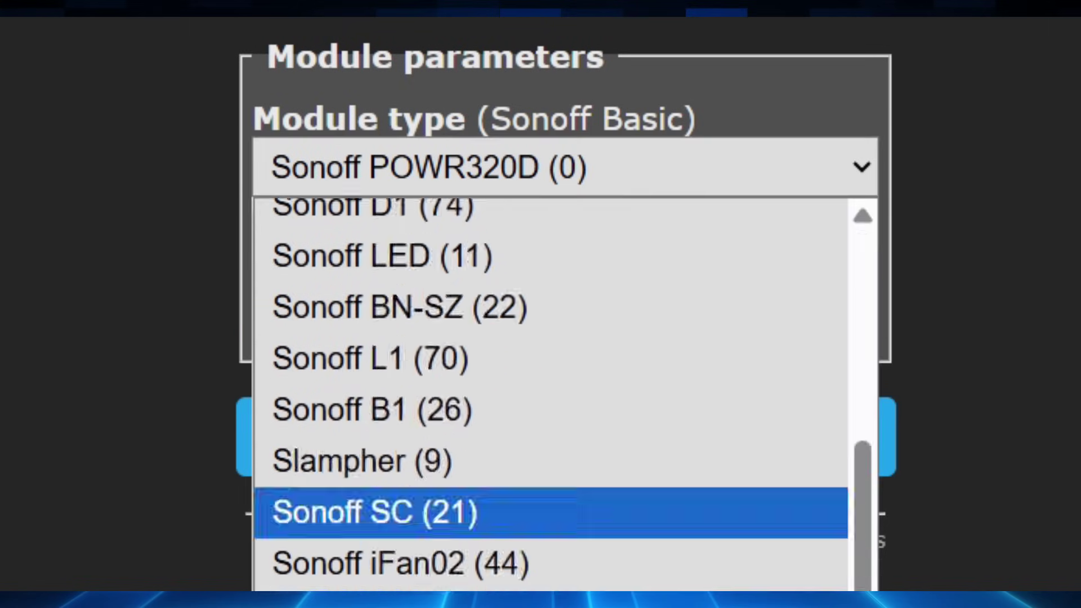
scroll(563, 394, up, 10)
key(Return)
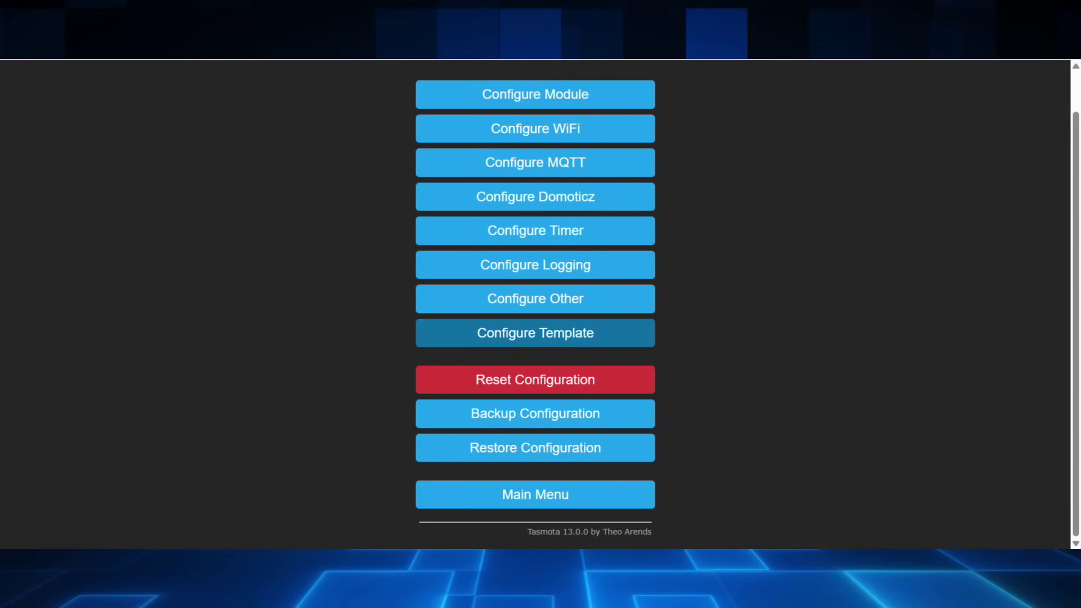
click(535, 333)
scroll(535, 304, down, 1)
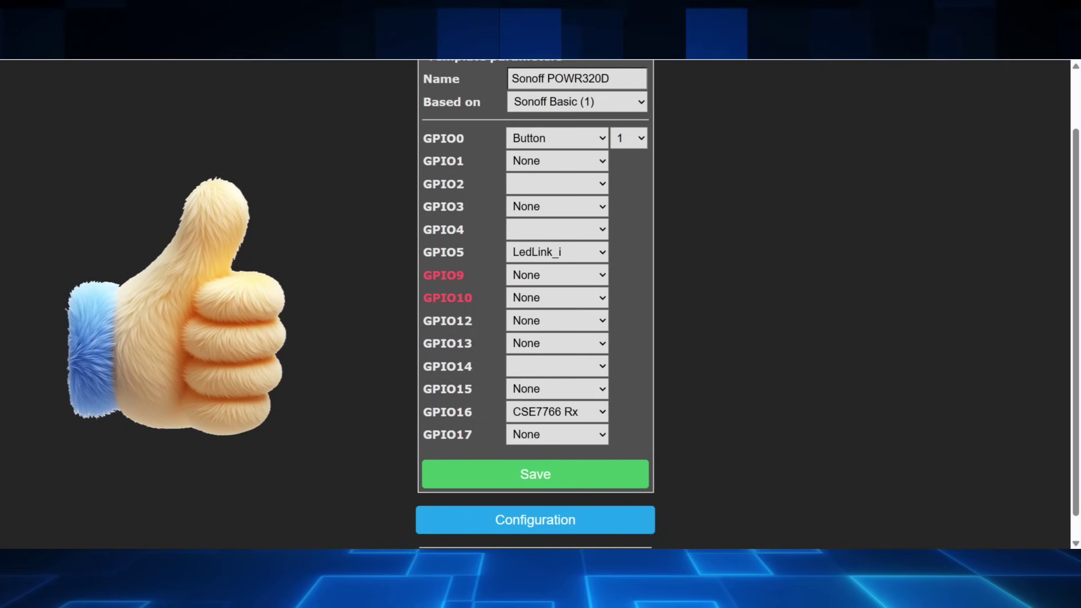
click(535, 520)
scroll(535, 281, down, 1)
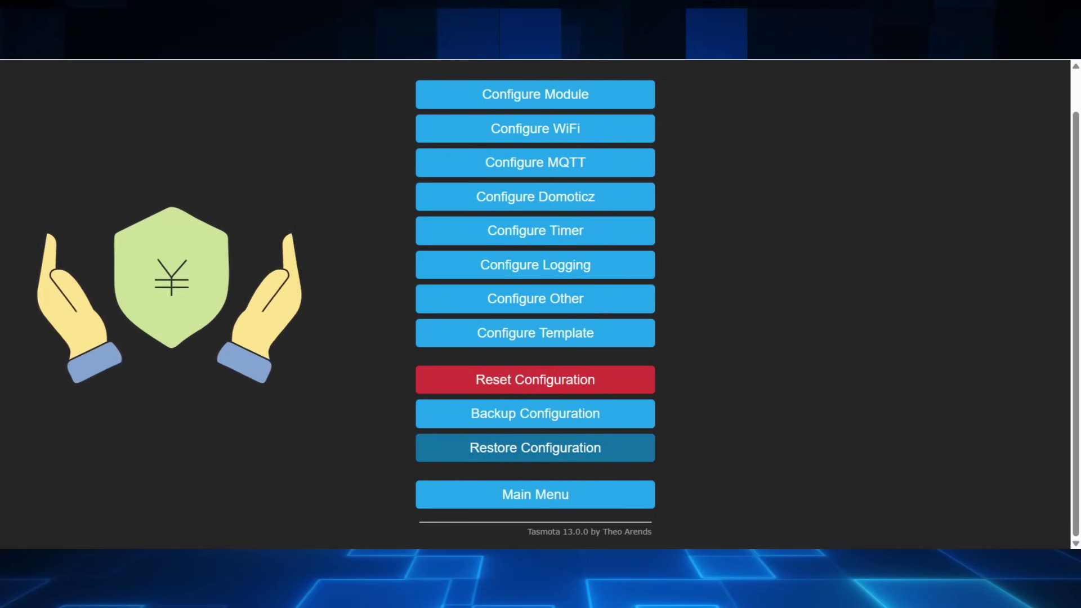
Step: Return to the device's main page and go to Firmware Upgrade
click(535, 494)
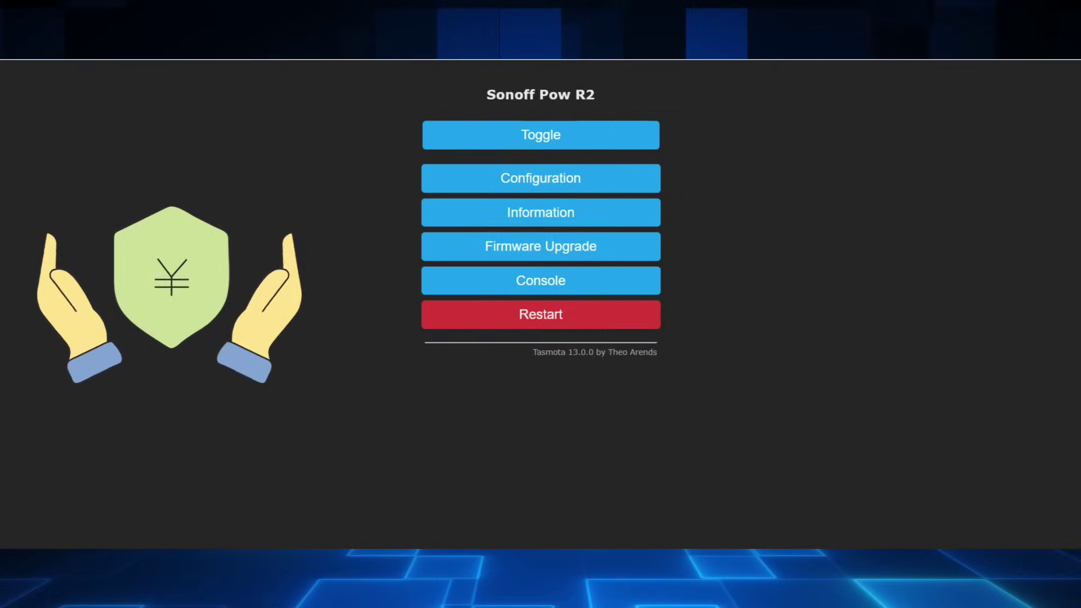
scroll(536, 425, down, 2)
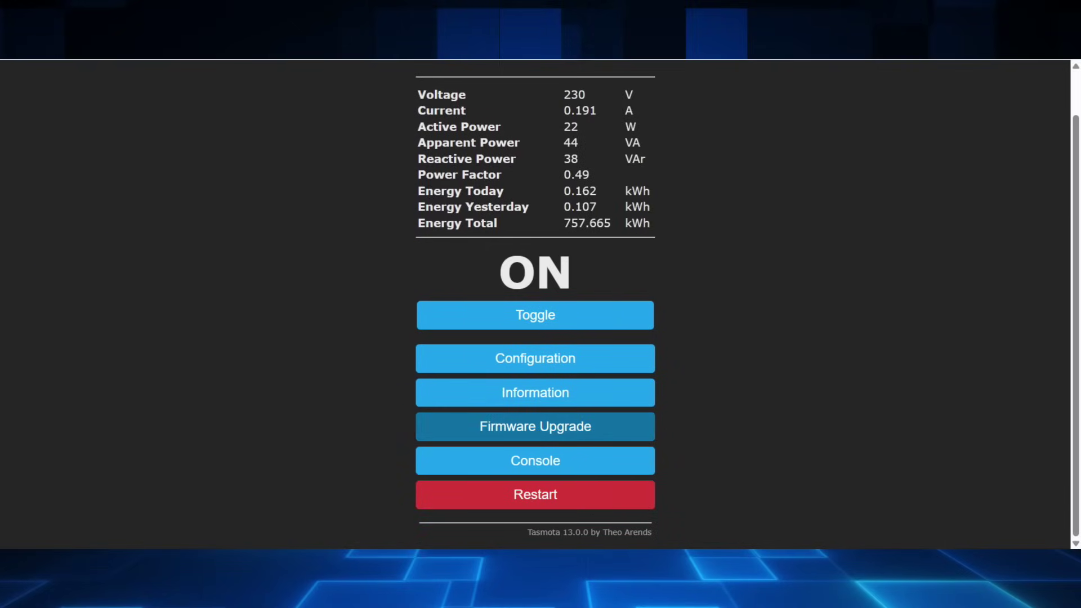
click(536, 425)
Step: Highlight the file name and bin.gz extension in the OTA URL, then go back to the main page
drag(507, 179, 647, 178)
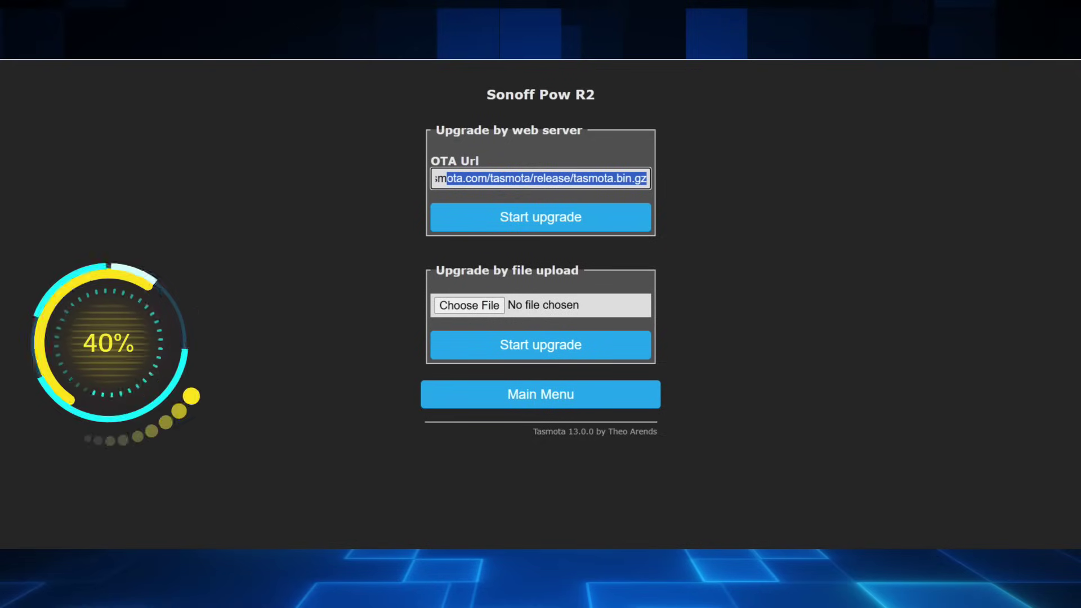
click(619, 178)
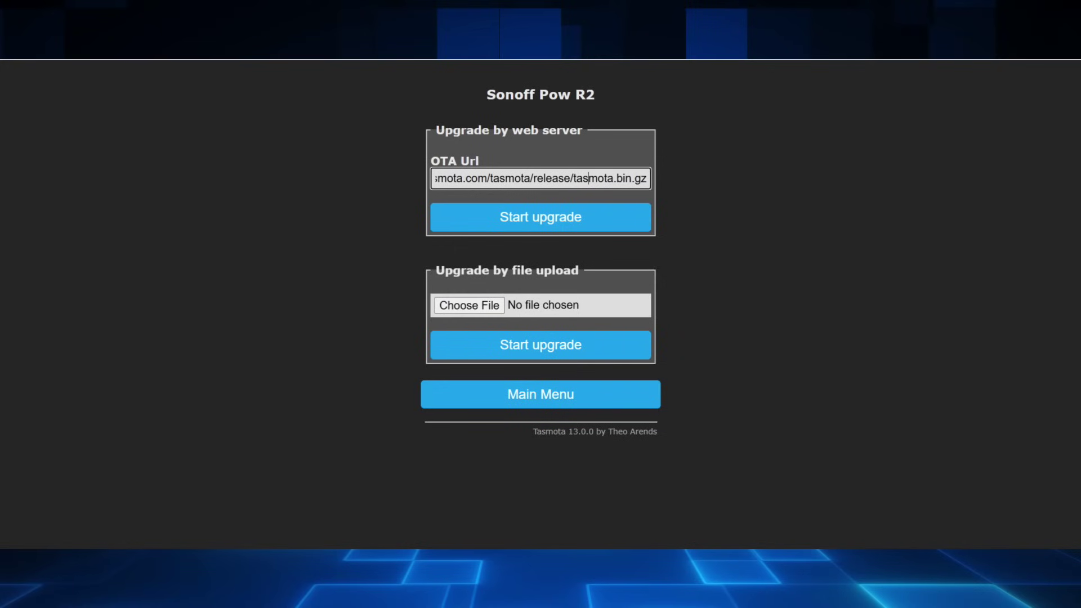
key(shift+Right)
key(shift+Right)
key(shift+Right)
key(shift+Right)
key(shift+Right)
key(shift+Right)
key(shift+Right)
key(shift+Right)
key(shift+Right)
key(shift+Right)
key(shift+Right)
key(shift+Right)
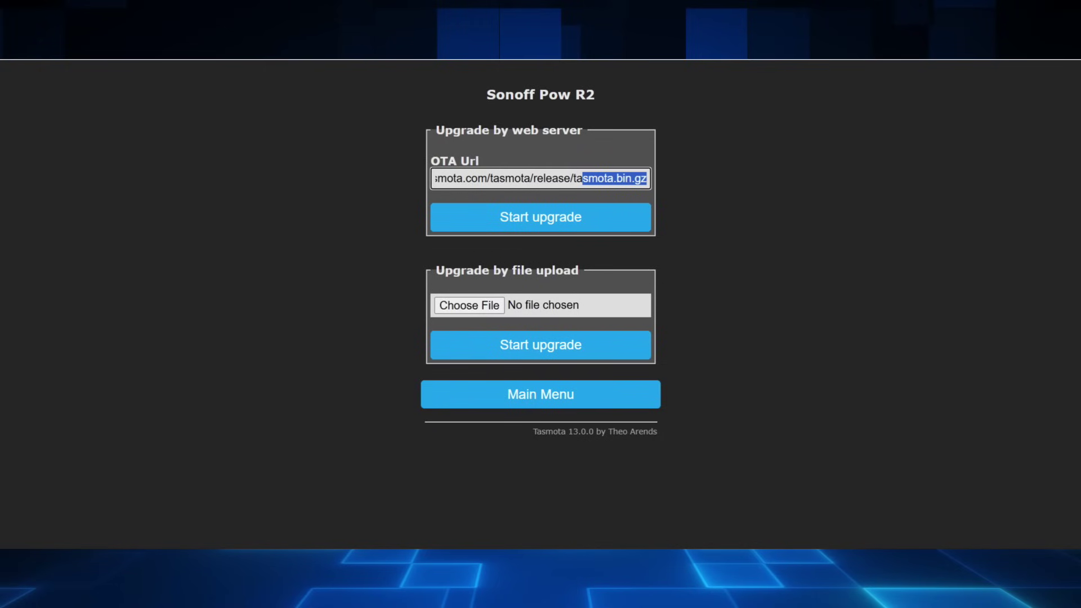
key(Left)
key(Right)
key(Right)
key(Right)
key(Right)
key(Right)
key(Right)
key(shift+Right)
key(shift+Right)
key(shift+Right)
key(shift+Right)
key(shift+Right)
key(shift+Right)
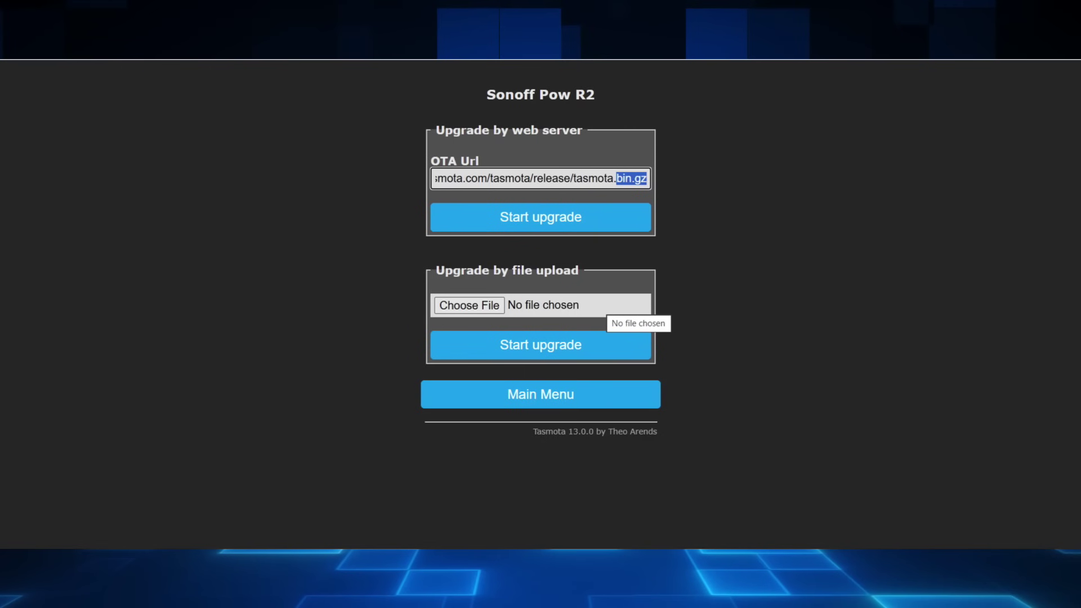
key(alt+Left)
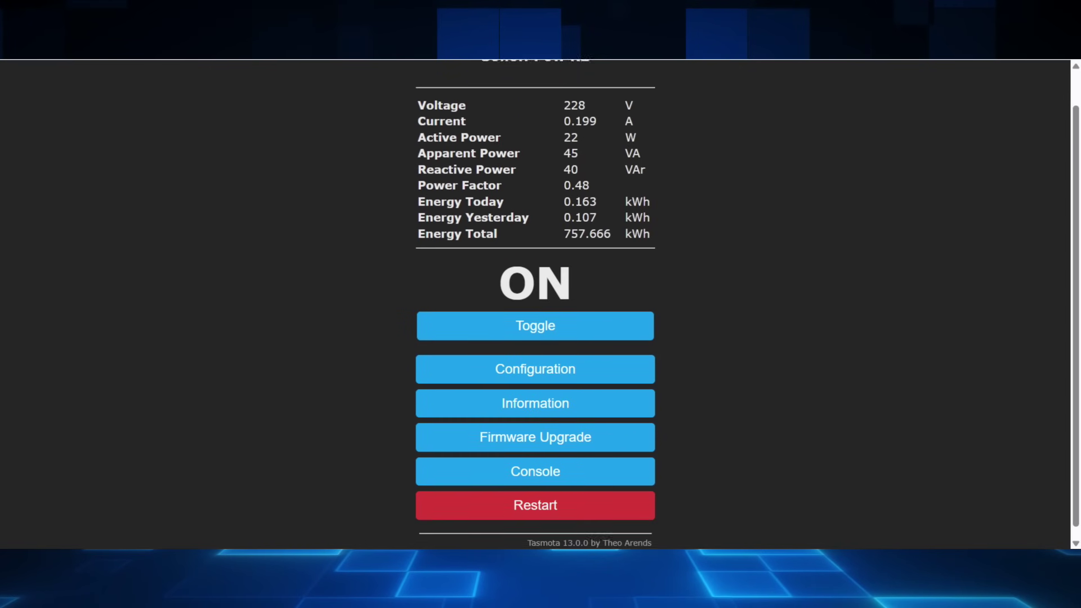
Step: Open the Console and select earlier log lines and the latest ENERGY readings
key(Tab)
key(Tab)
key(Return)
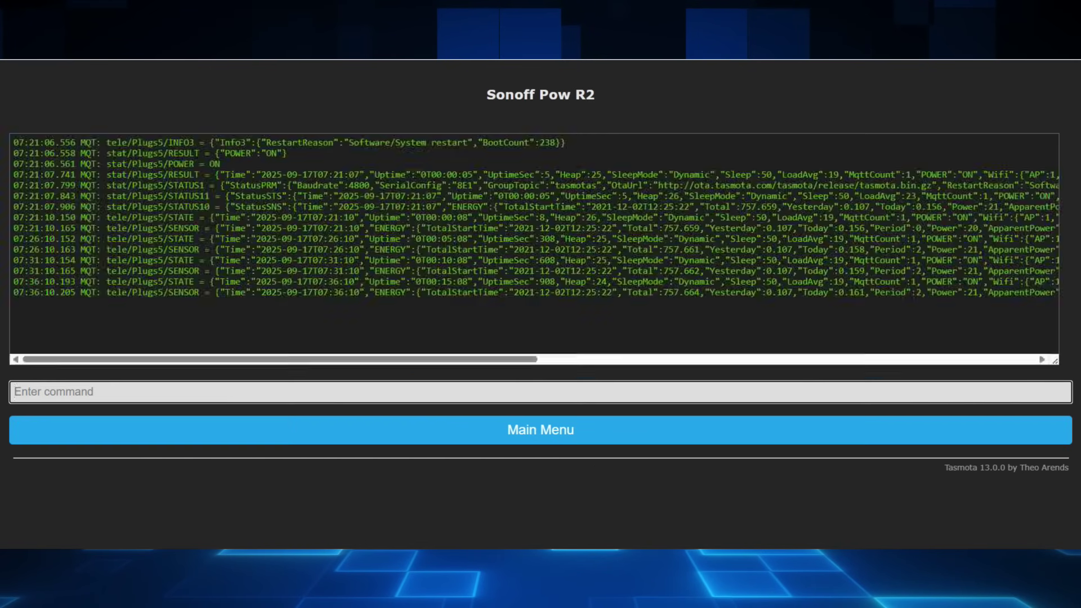
drag(158, 206, 349, 282)
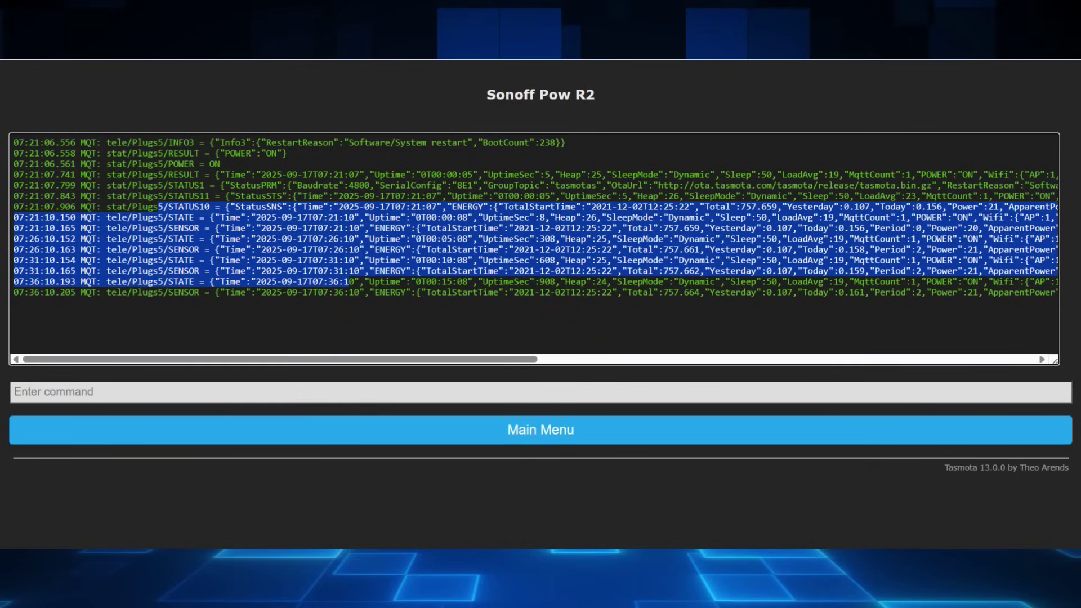
drag(375, 292, 814, 292)
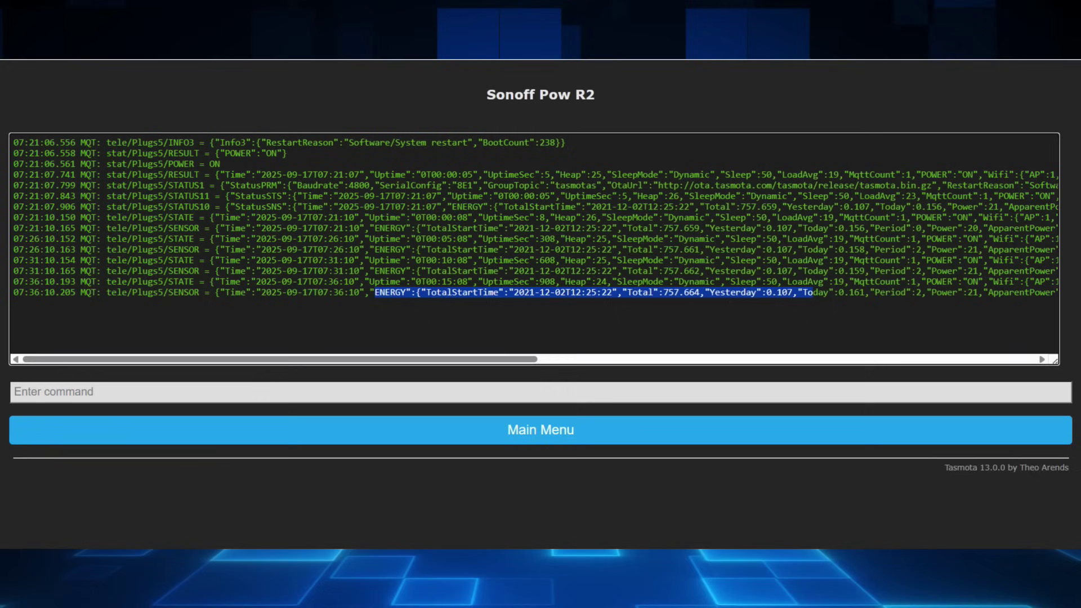
Step: Recall the saved backlog command setting IP 192.168.86.18, gateway 192.168.86.1, netmask 255.255.255.0
click(541, 392)
click(113, 422)
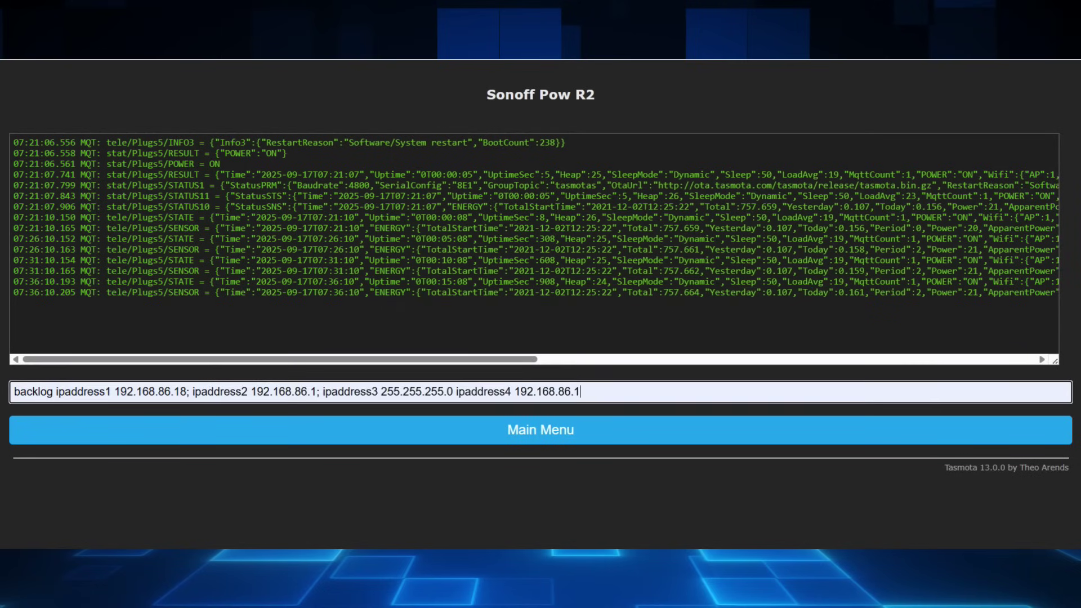